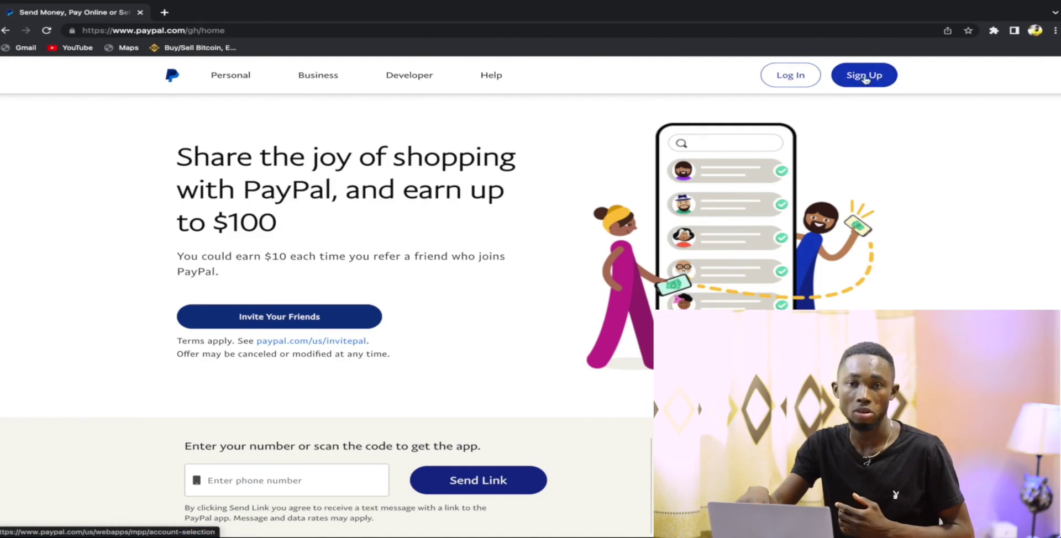
- Start a personal PayPal signup and switch the signup country to Denmark (+45)
click(865, 76)
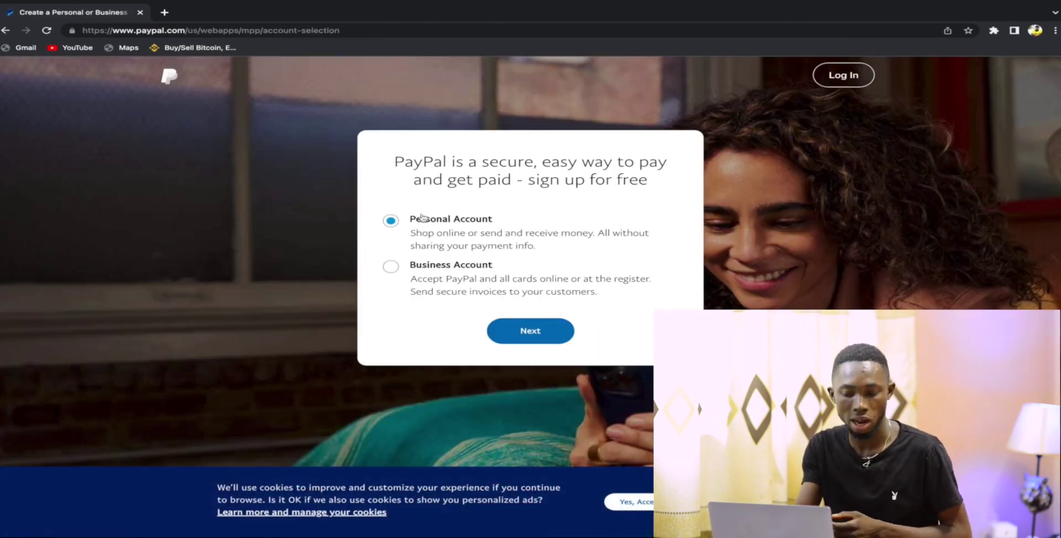
click(527, 332)
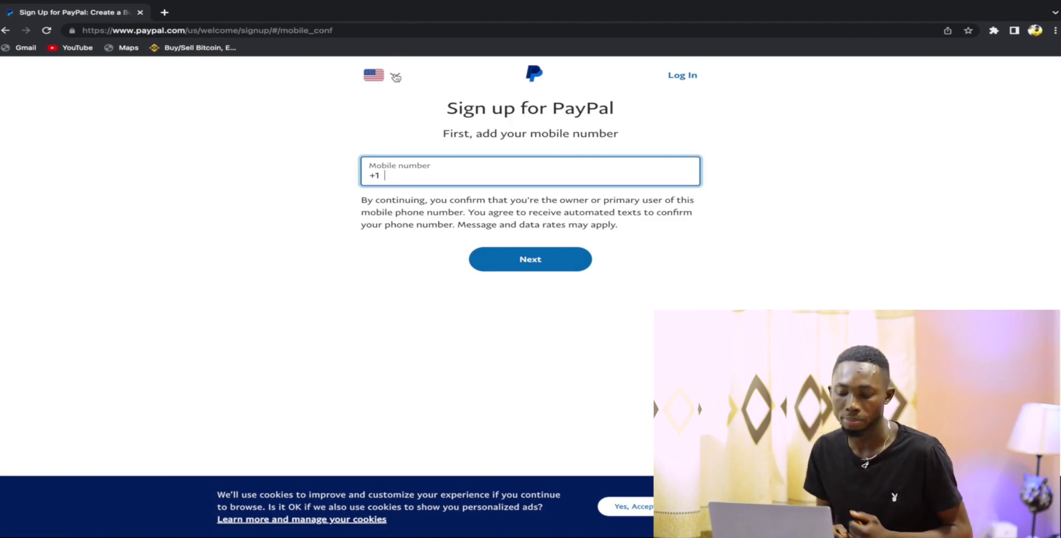
click(396, 78)
scroll(414, 189, down, 1)
scroll(415, 189, down, 7)
scroll(414, 188, down, 10)
scroll(414, 189, down, 4)
click(415, 210)
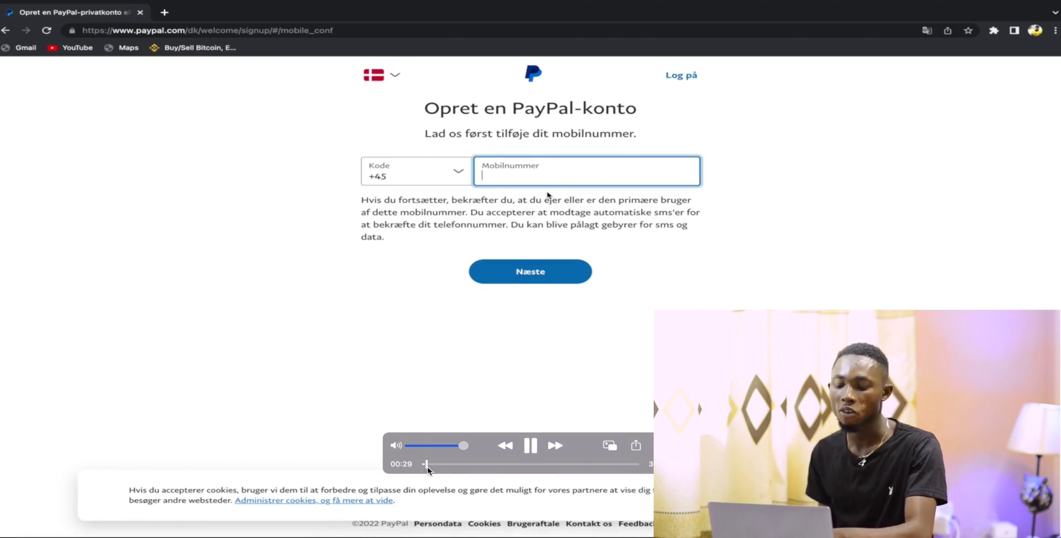
- Enter the Danish mobile number in Mobilnummer and continue to the code confirmation page
key(space)
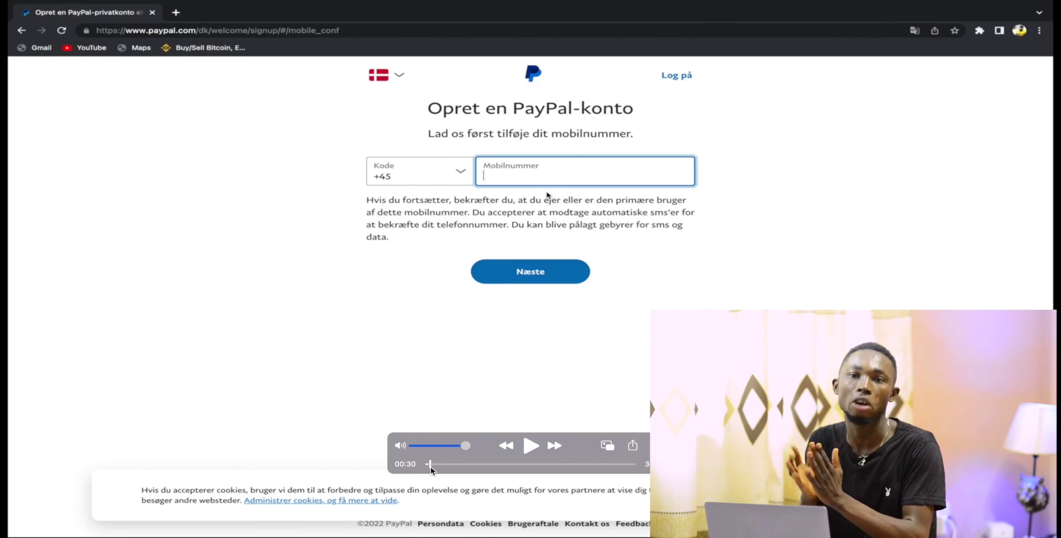
key(space)
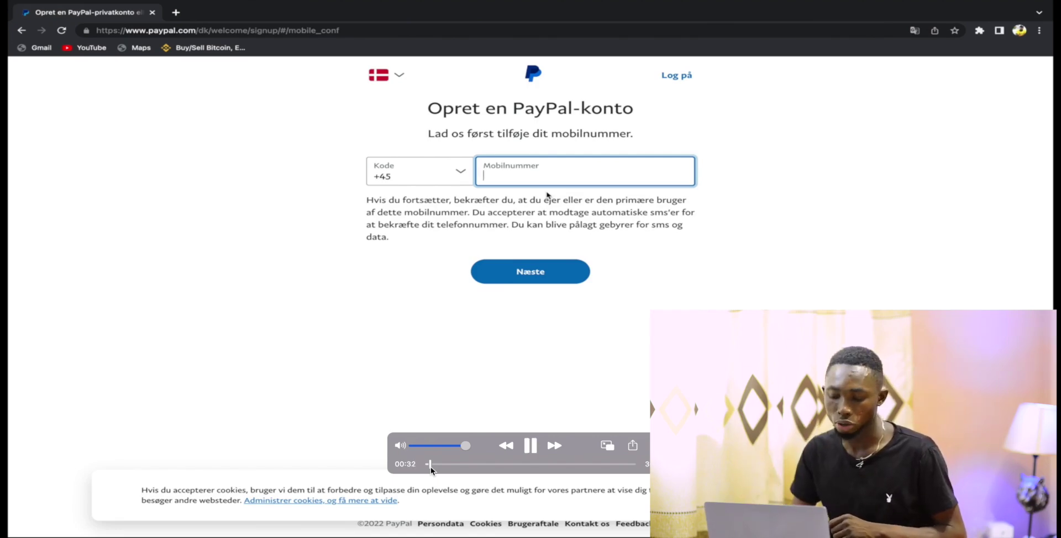
key(space)
drag(430, 467, 430, 467)
key(space)
key(space)
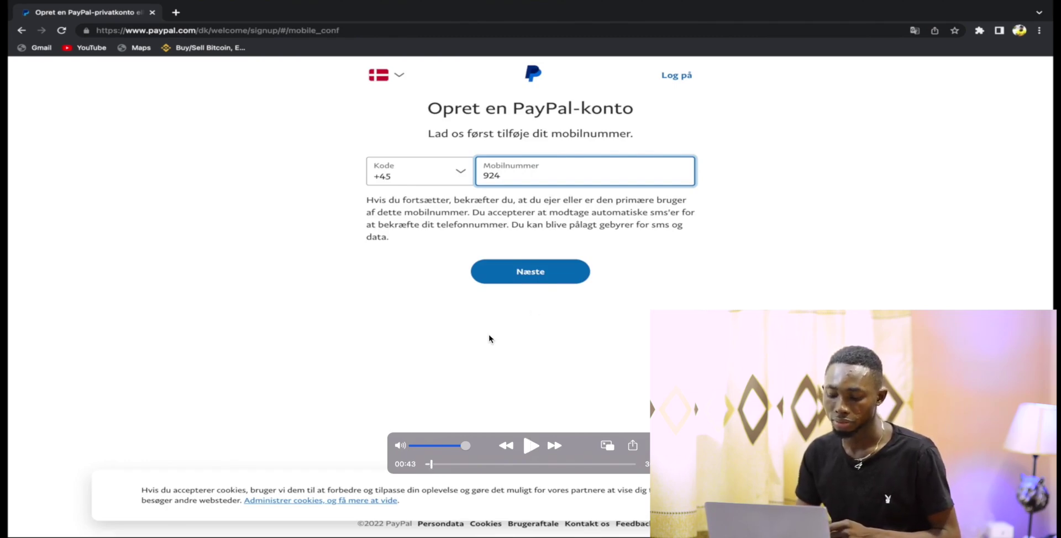
drag(466, 445, 444, 445)
key(space)
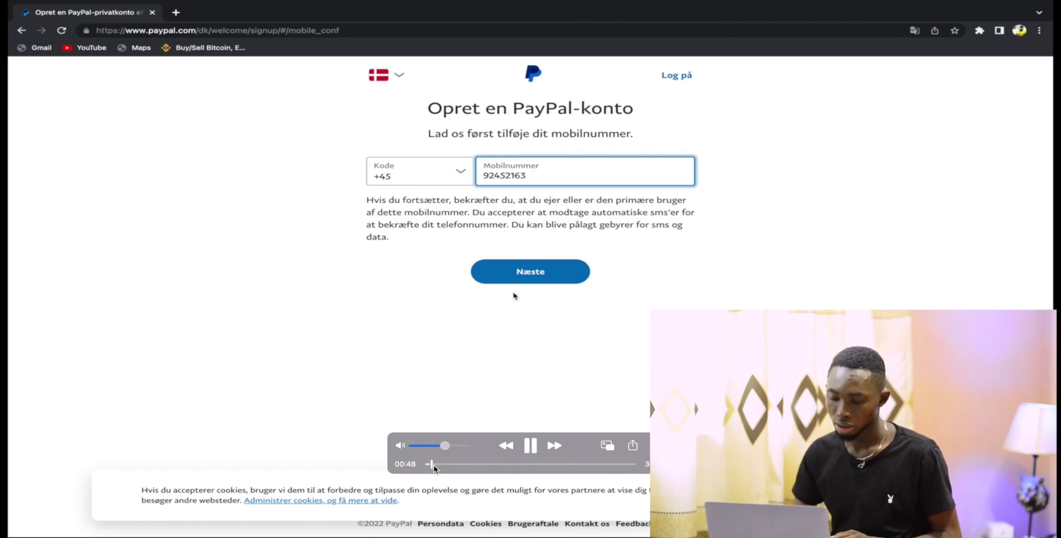
key(space)
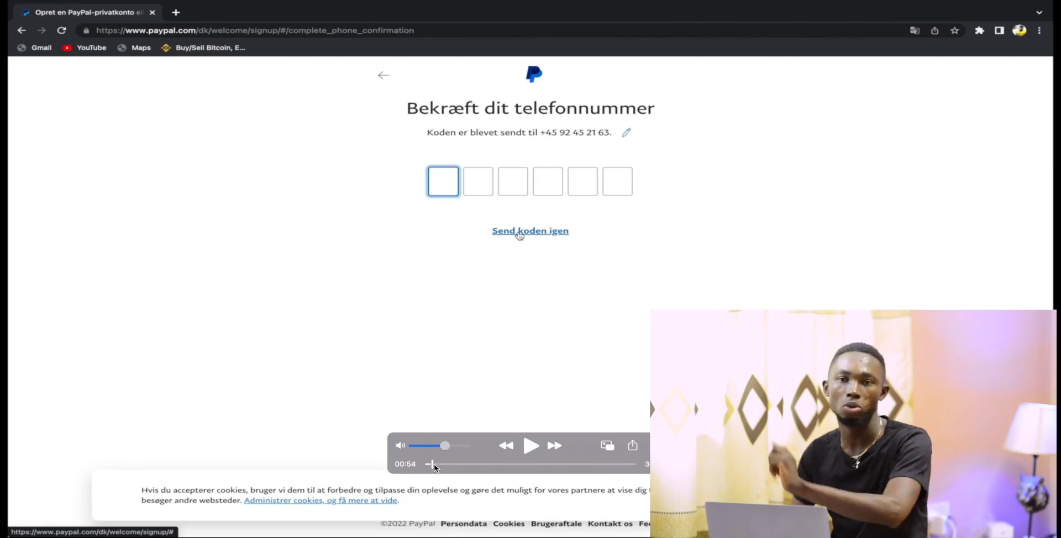
- Enter the six-digit texted code to confirm the phone number
click(433, 465)
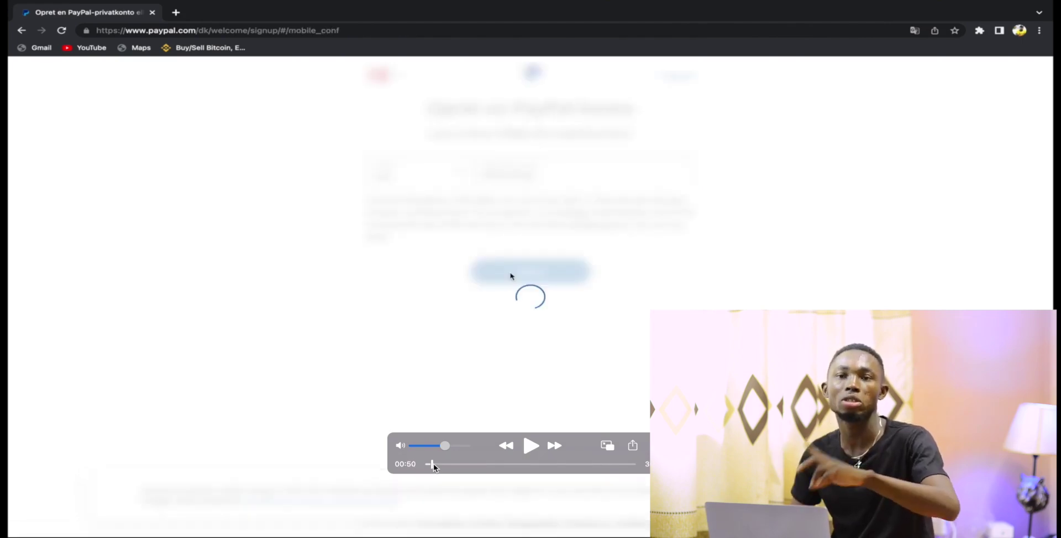
drag(433, 465, 435, 464)
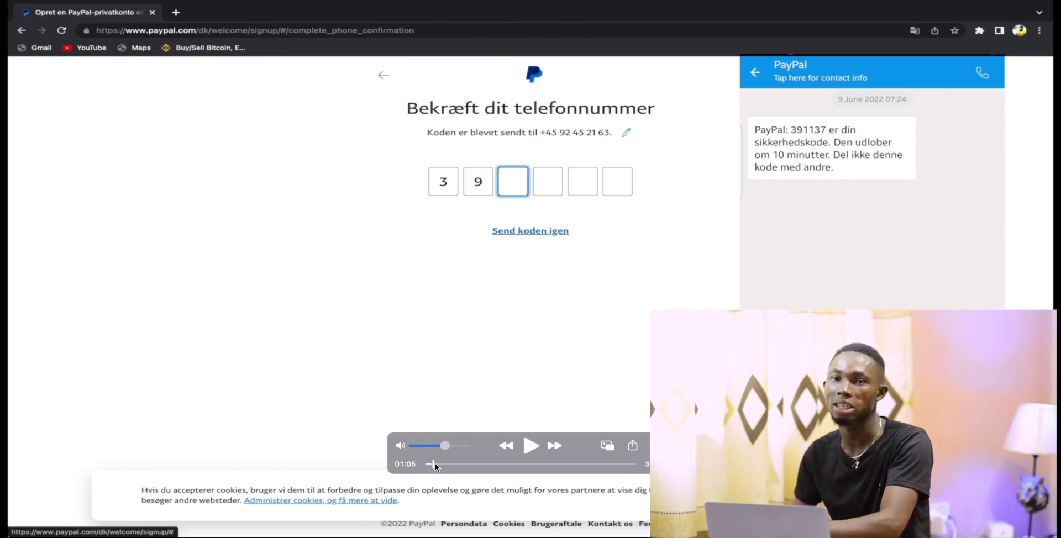
drag(435, 466, 438, 467)
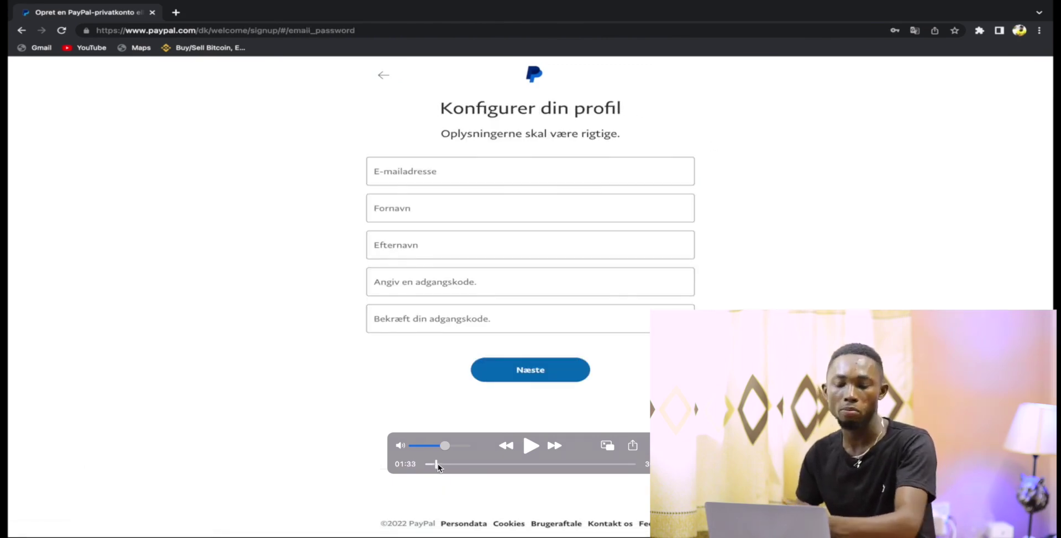
- Fill in e-mail, first name, last name and password, then continue to the home address page
click(437, 464)
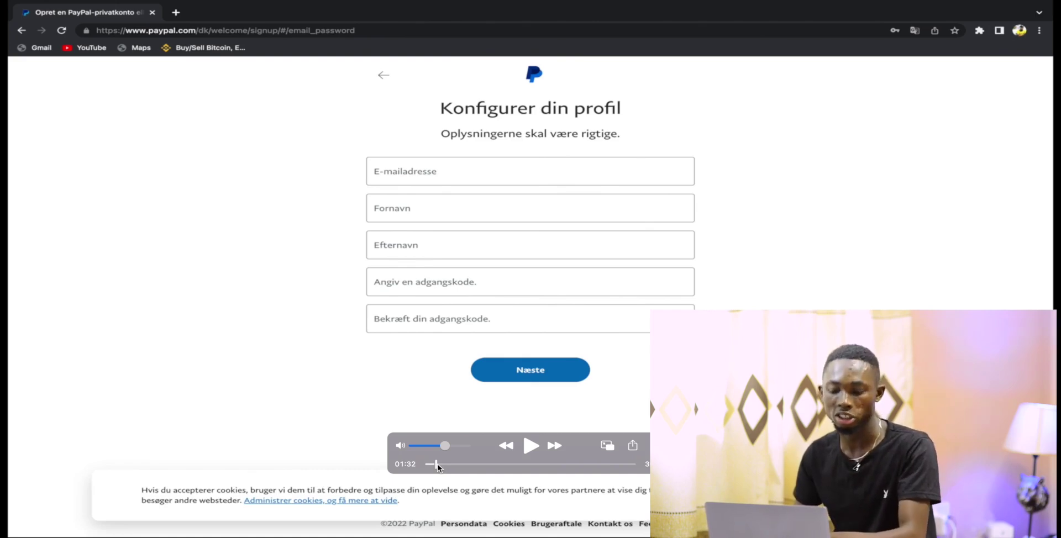
click(438, 464)
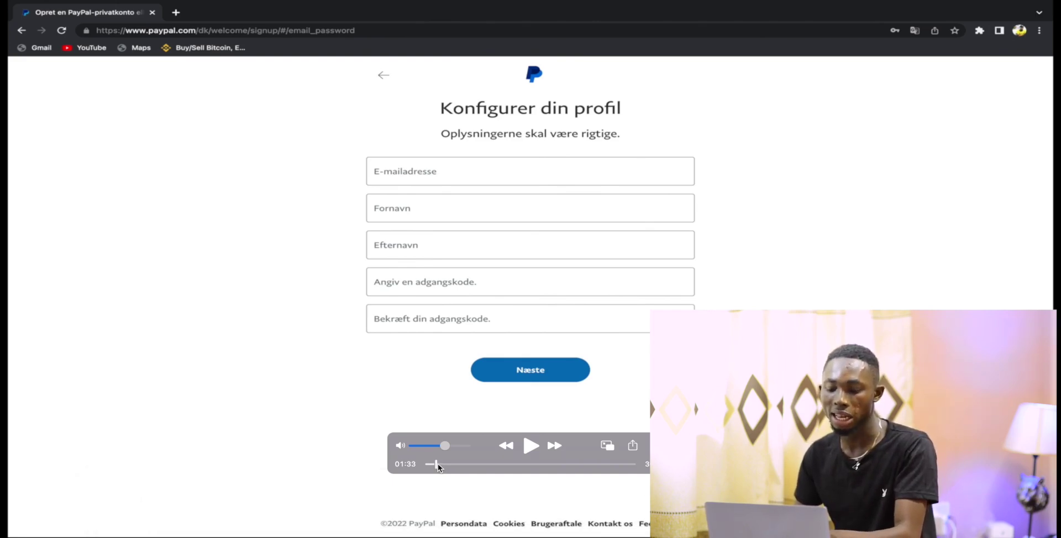
click(437, 464)
click(439, 464)
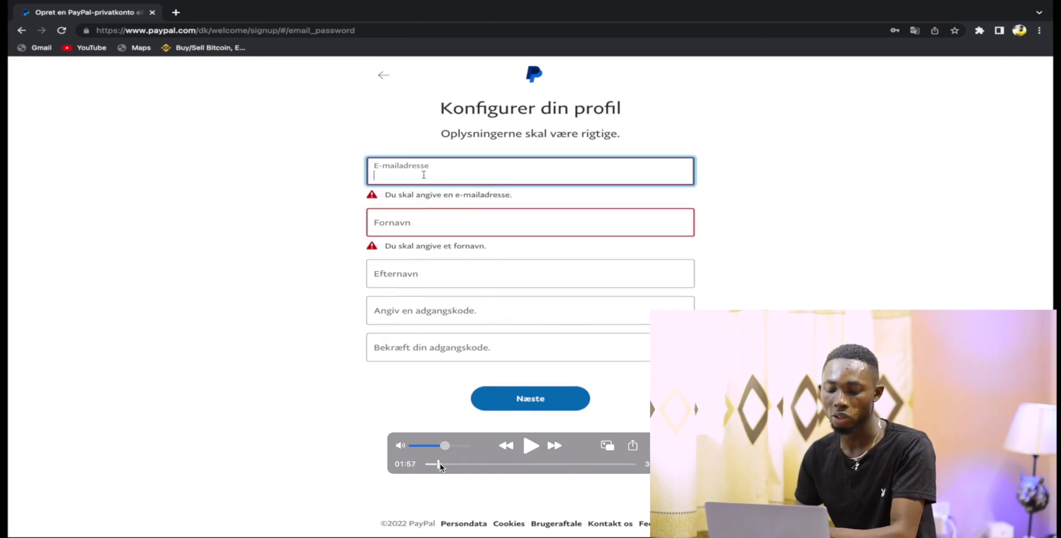
click(441, 464)
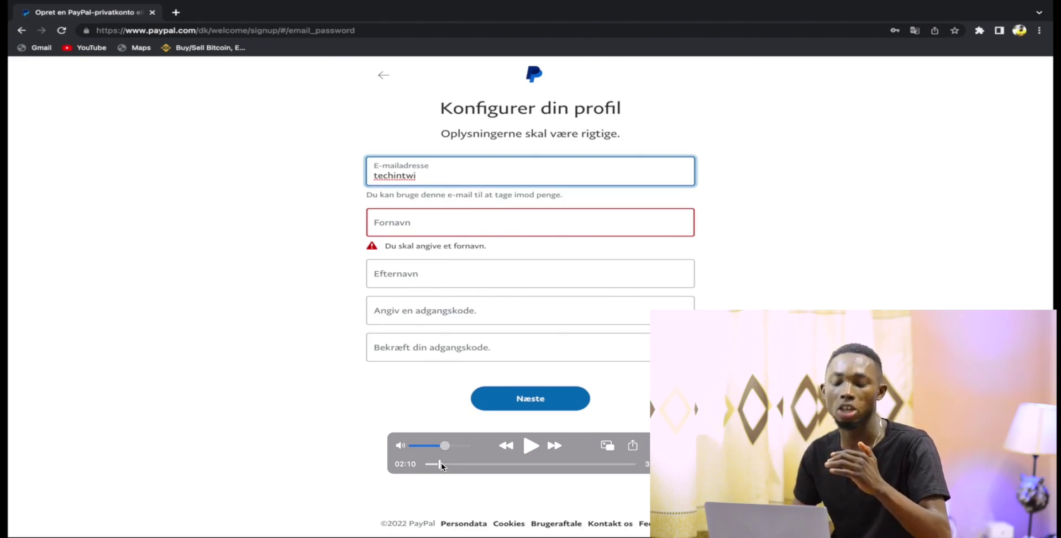
key(space)
key(space)
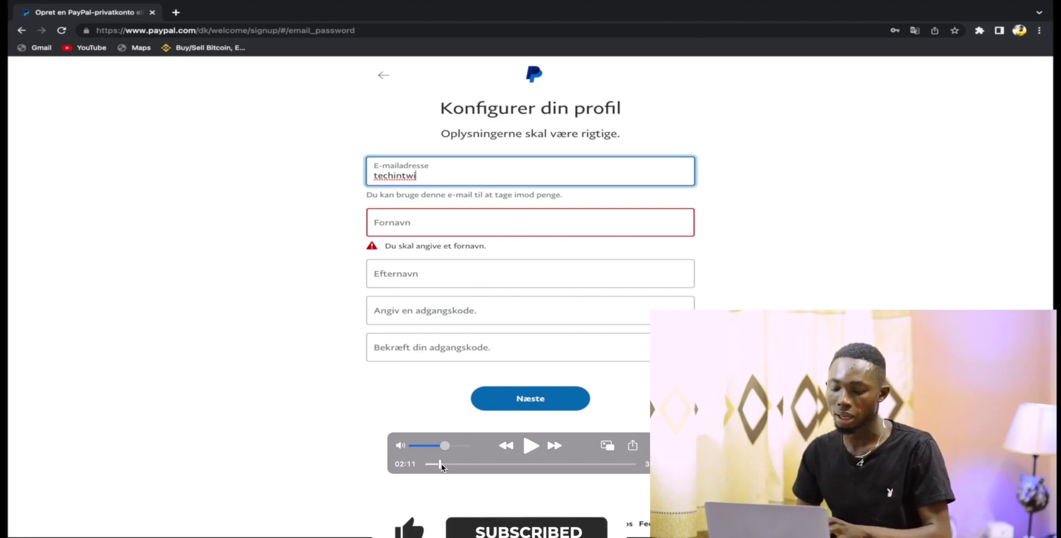
key(space)
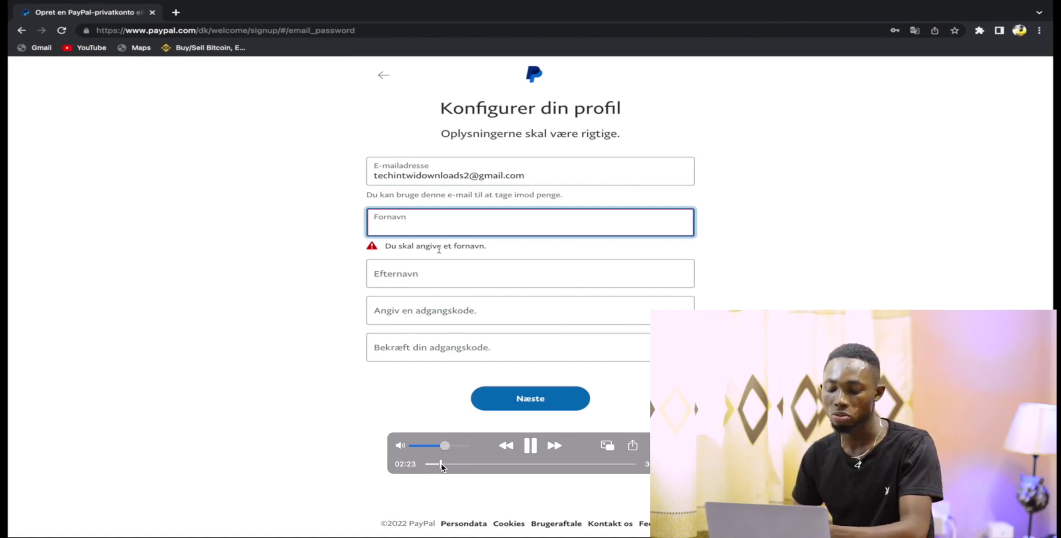
drag(441, 465, 443, 465)
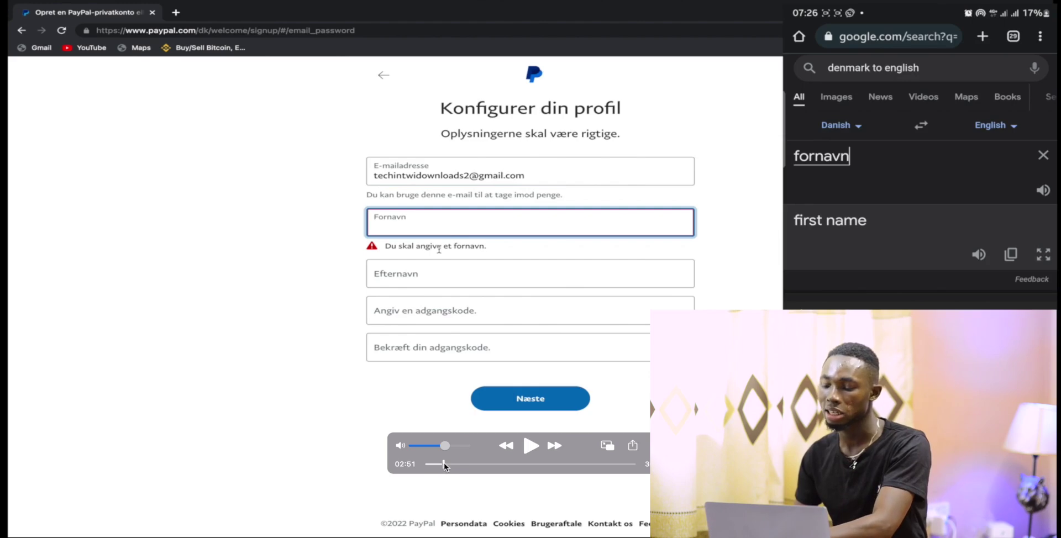
drag(443, 464, 449, 464)
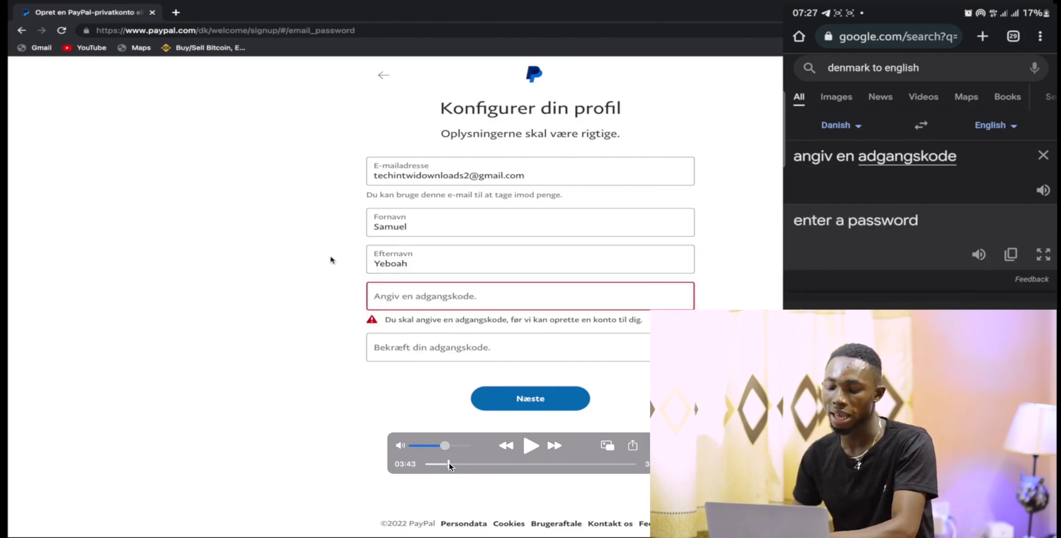
drag(448, 464, 450, 464)
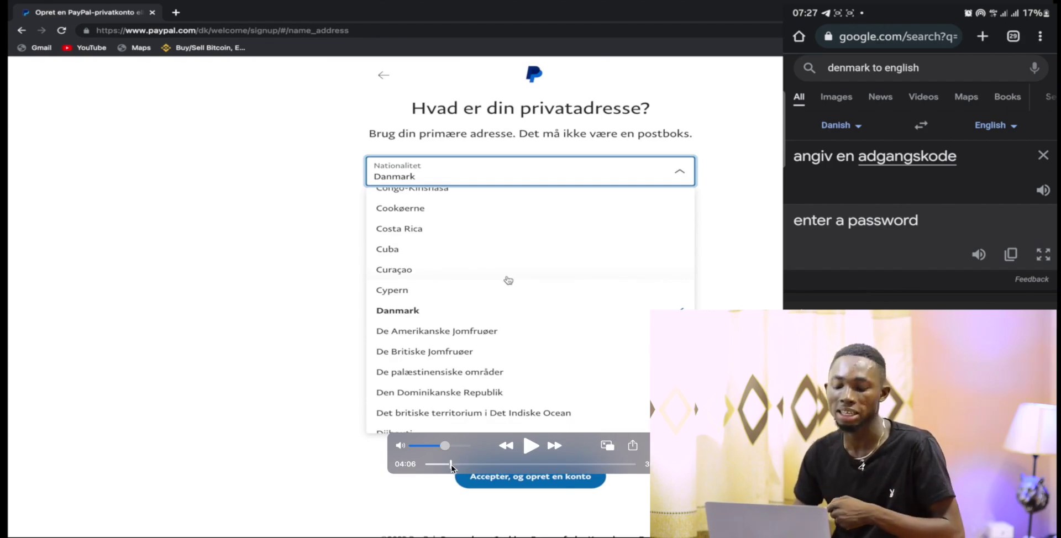
- Set nationality to Ghana, enter birth date, street, postal code and city, accept terms, and submit
drag(452, 465, 452, 465)
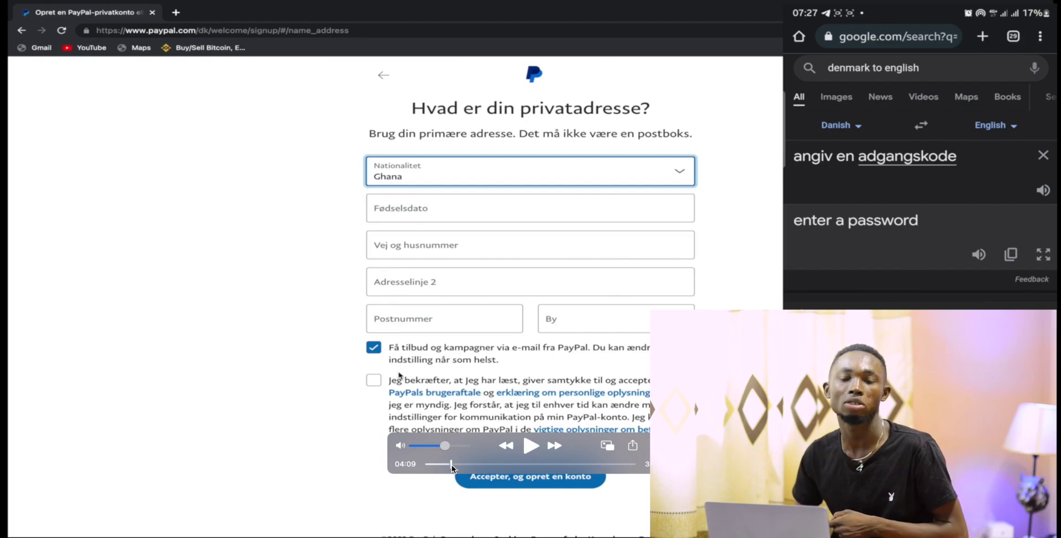
key(space)
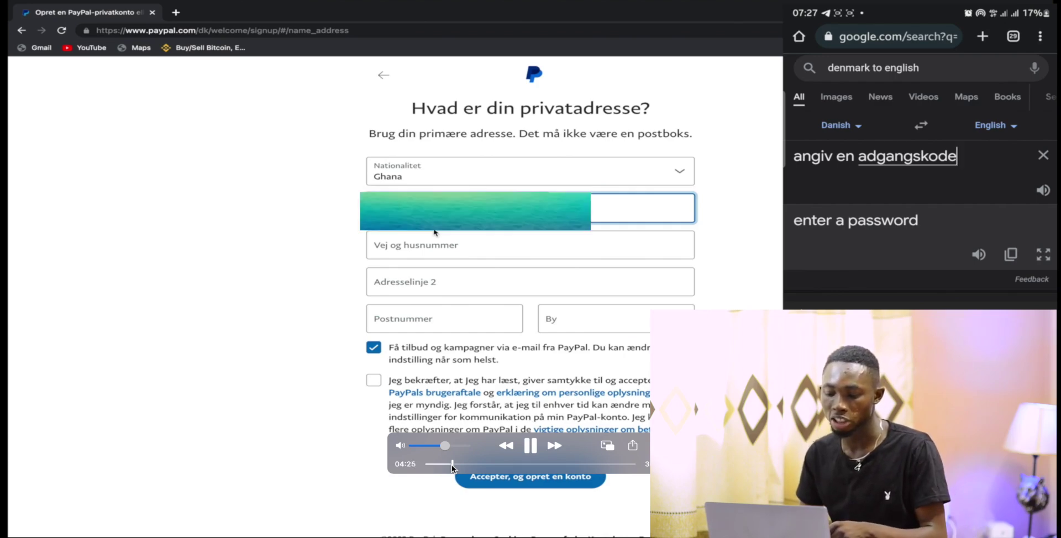
drag(452, 464, 458, 463)
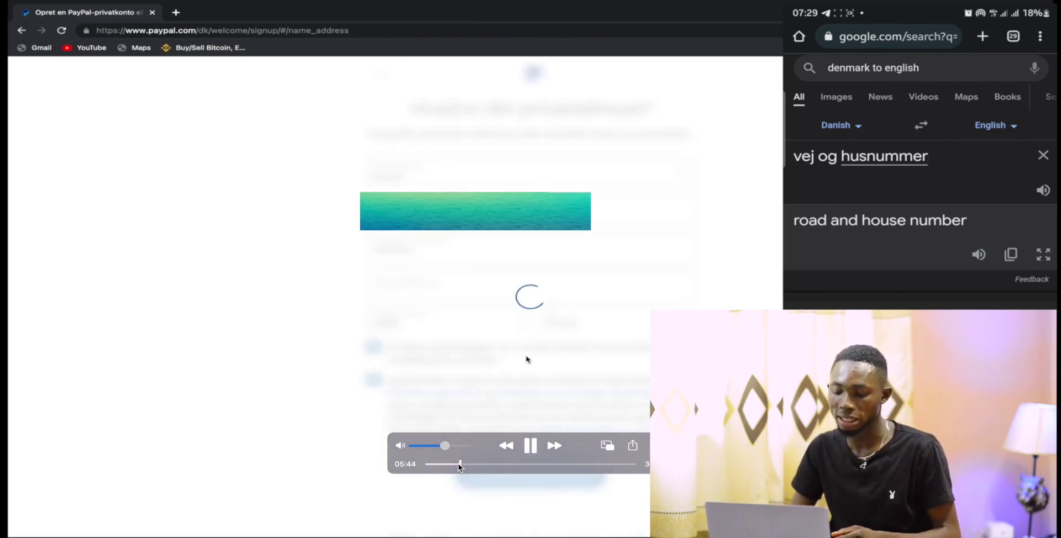
- Wait for the 'Du er logget på' page, then search Google for 'paypal login'
click(458, 463)
key(space)
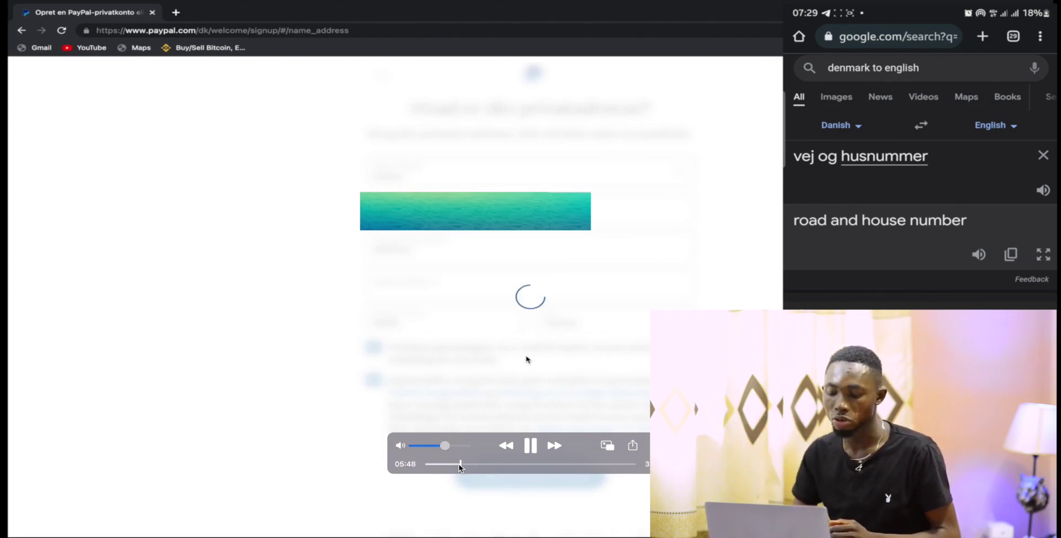
key(space)
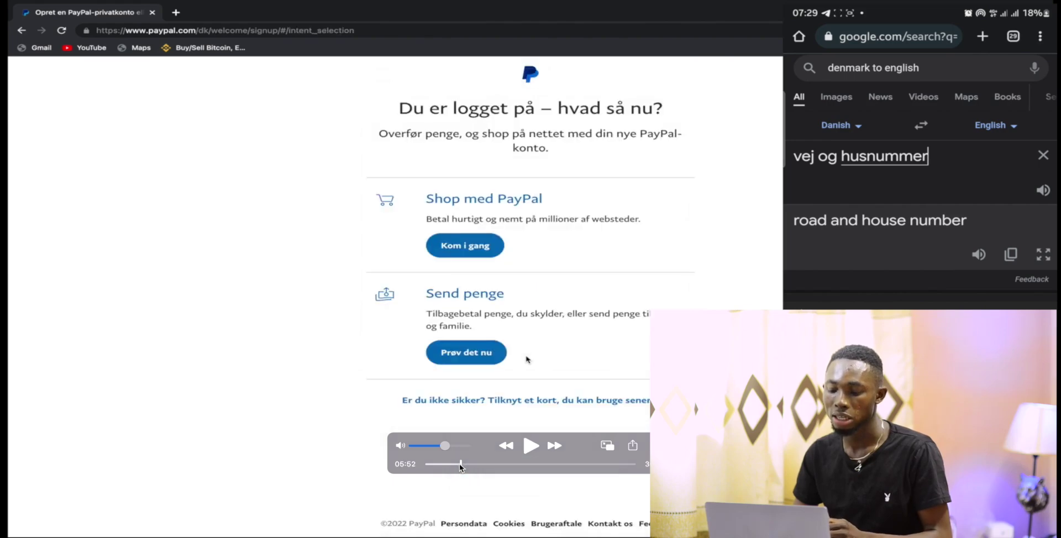
drag(459, 462, 460, 464)
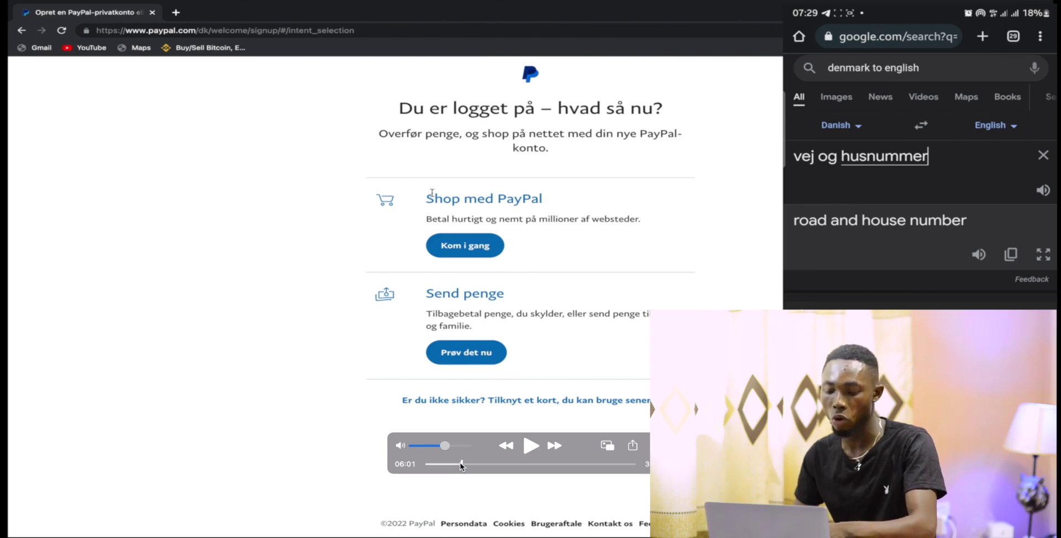
drag(460, 464, 464, 465)
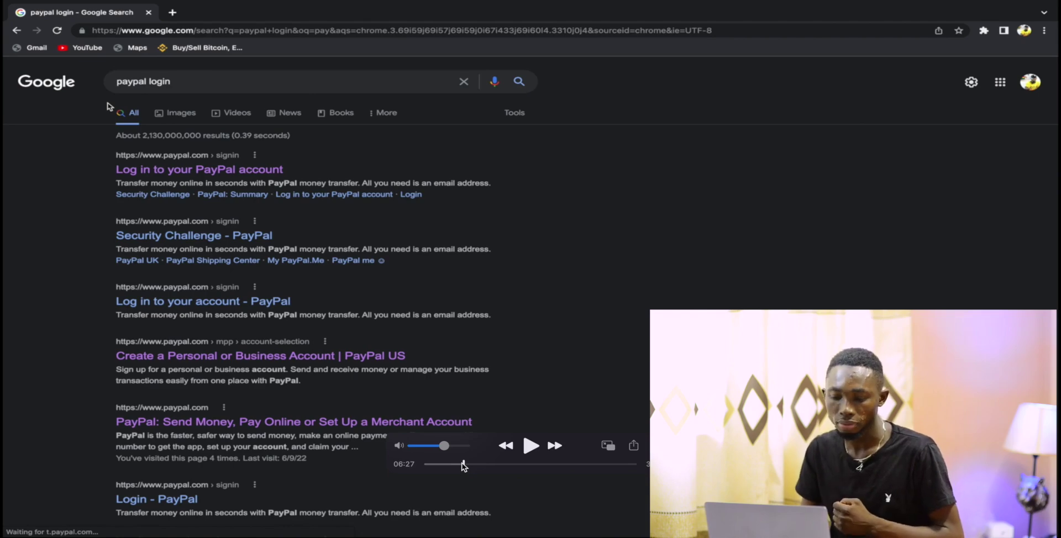
- Open the 'Log in to your PayPal account' result and sign in to the 0,00 DKK summary
key(space)
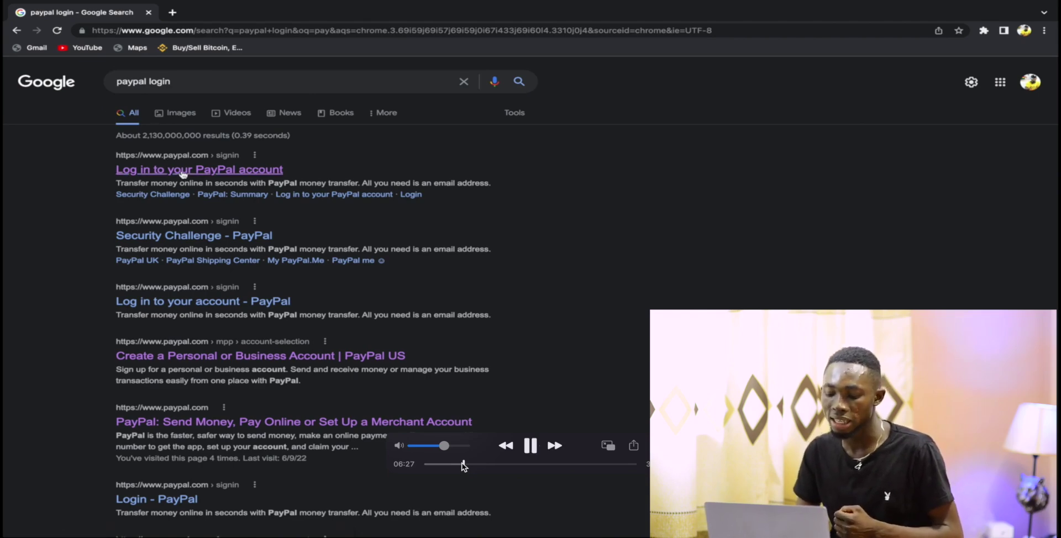
key(space)
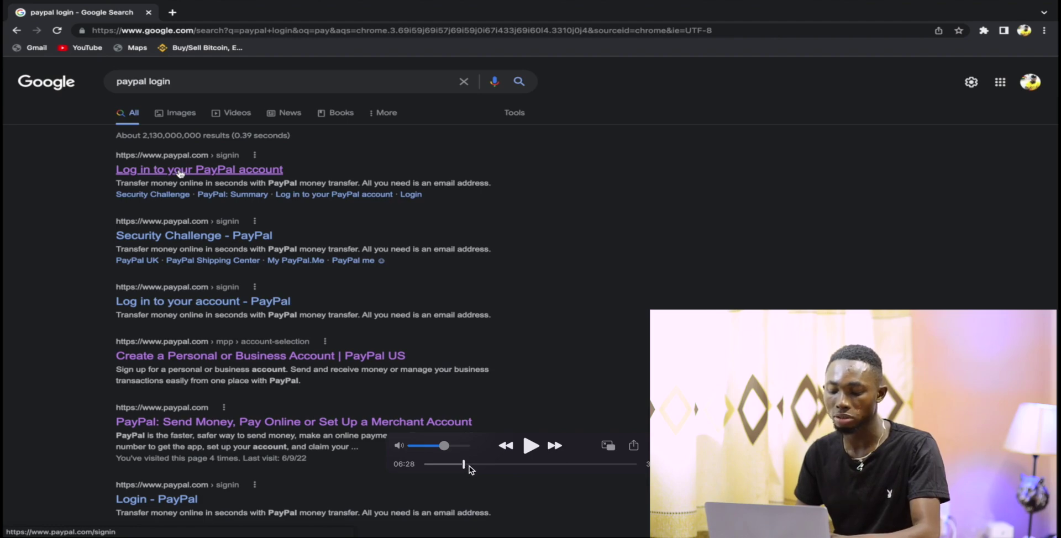
click(465, 464)
drag(466, 464, 465, 465)
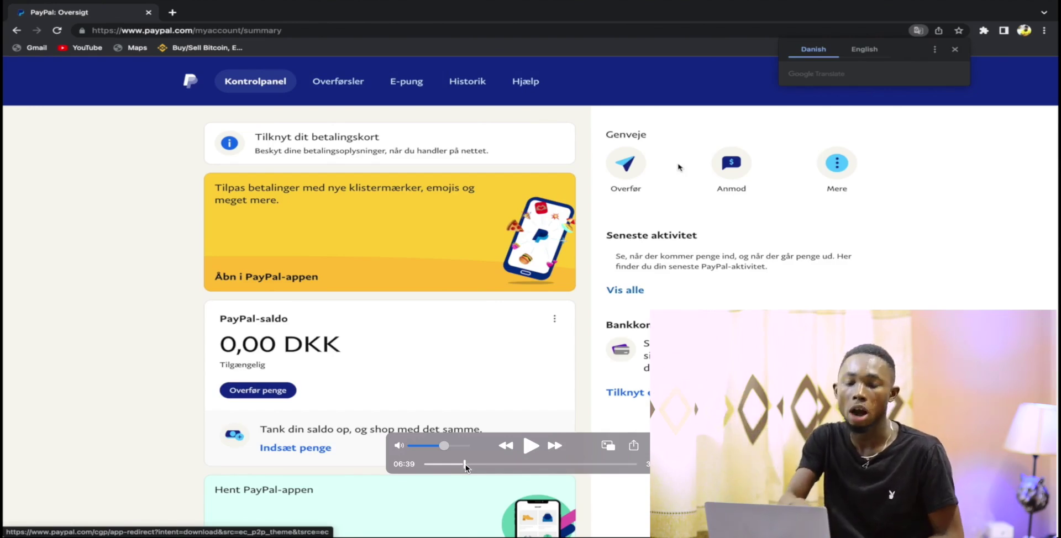
- Open PayPal account settings and switch the language to English
key(space)
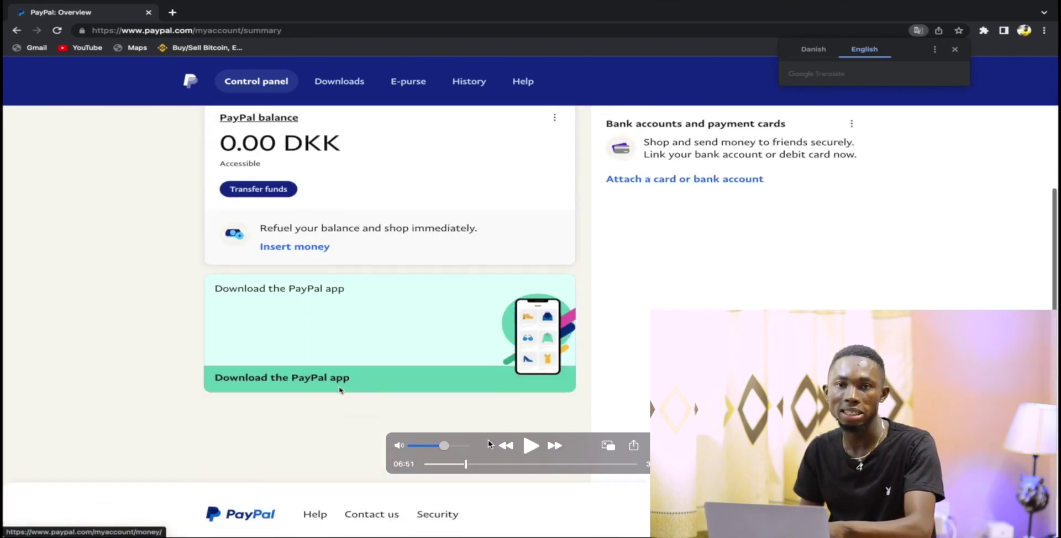
key(space)
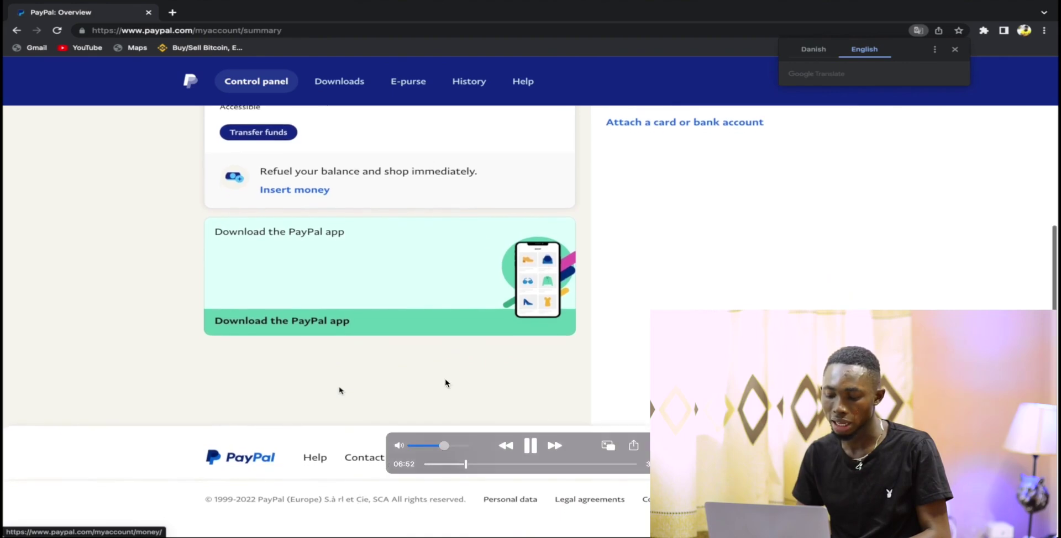
click(467, 465)
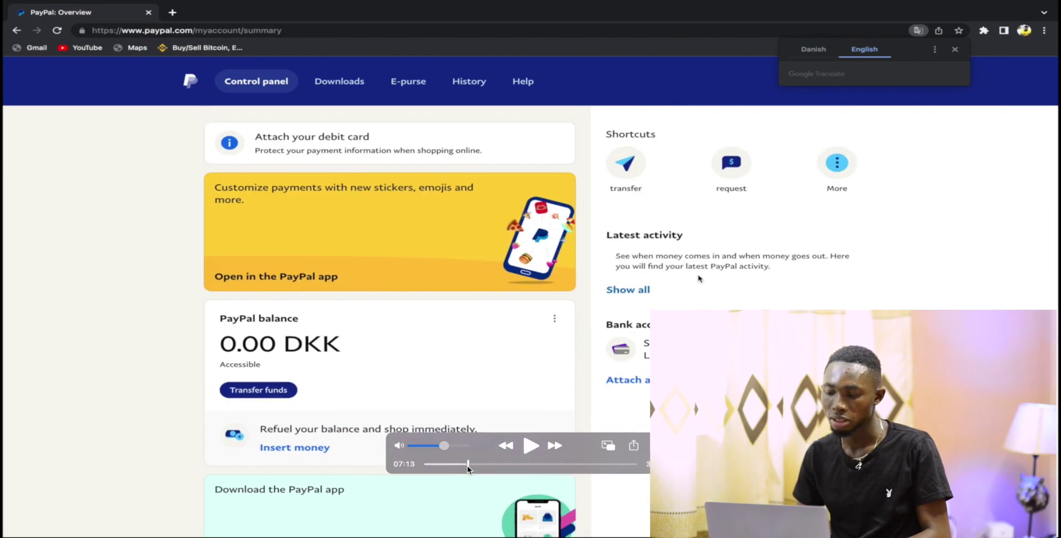
drag(467, 466, 466, 466)
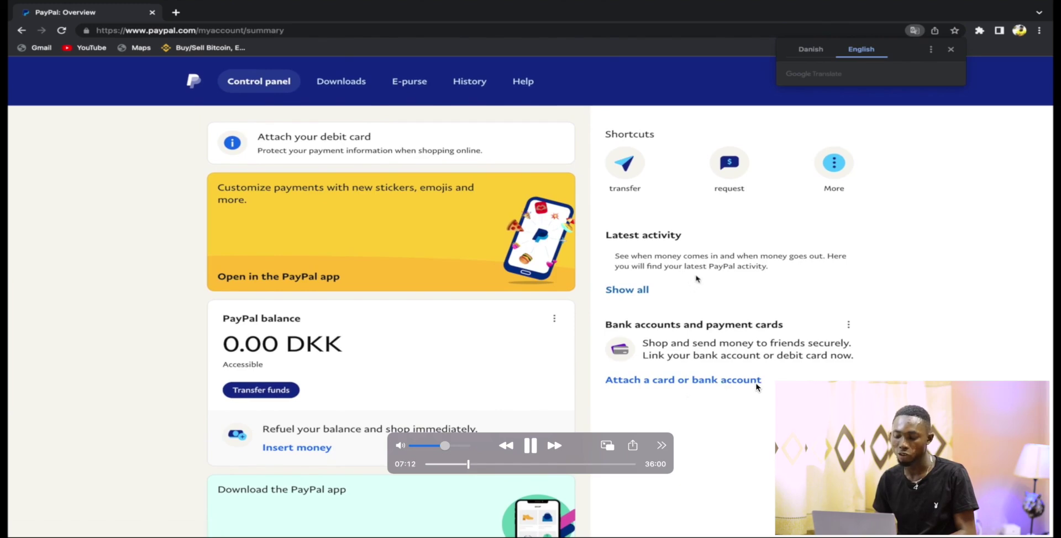
click(469, 465)
drag(469, 465, 472, 466)
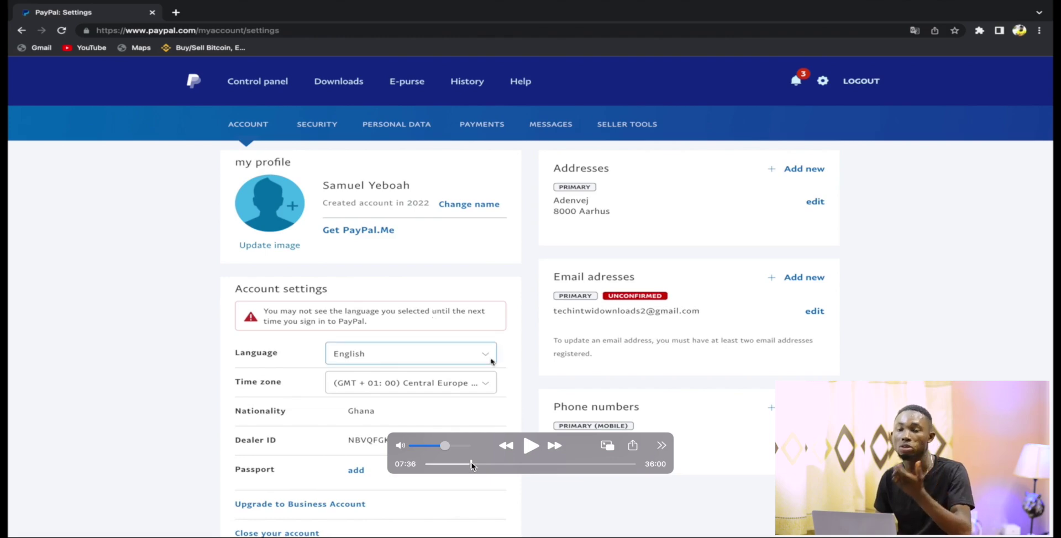
- Sign back in to reach the English Summary dashboard showing a 0,00 DKK balance
drag(471, 465, 472, 466)
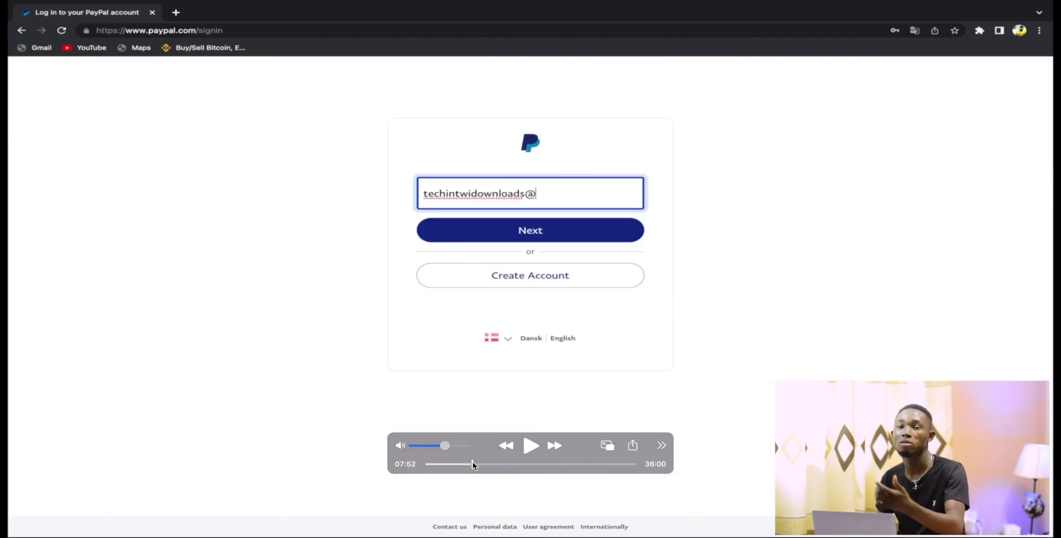
drag(472, 466, 479, 464)
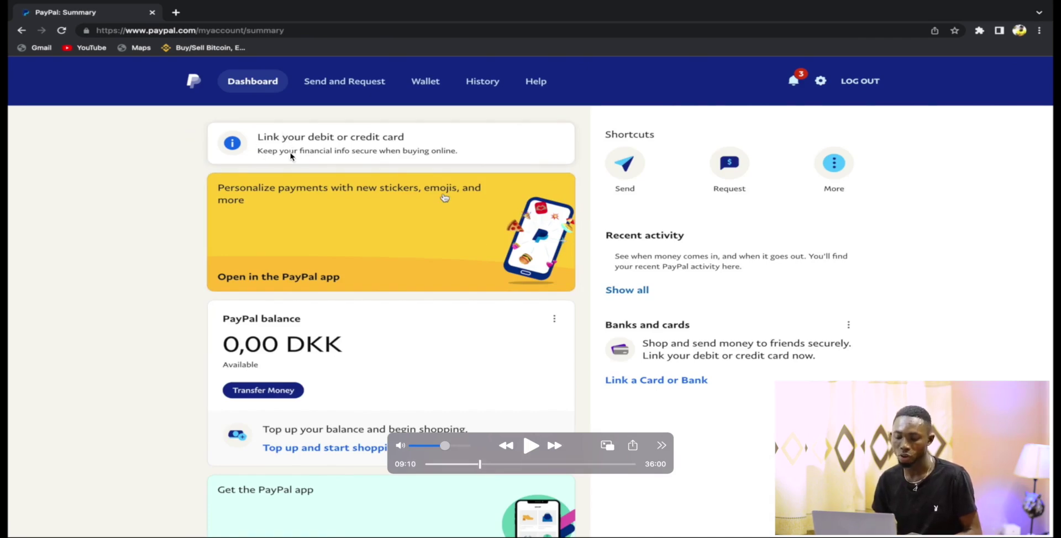
click(531, 445)
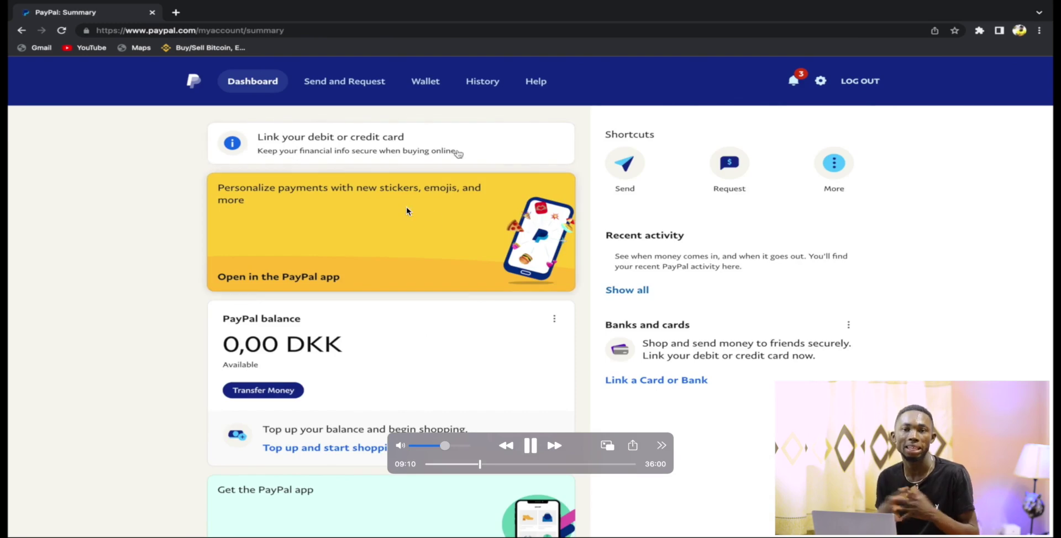
drag(480, 464, 483, 467)
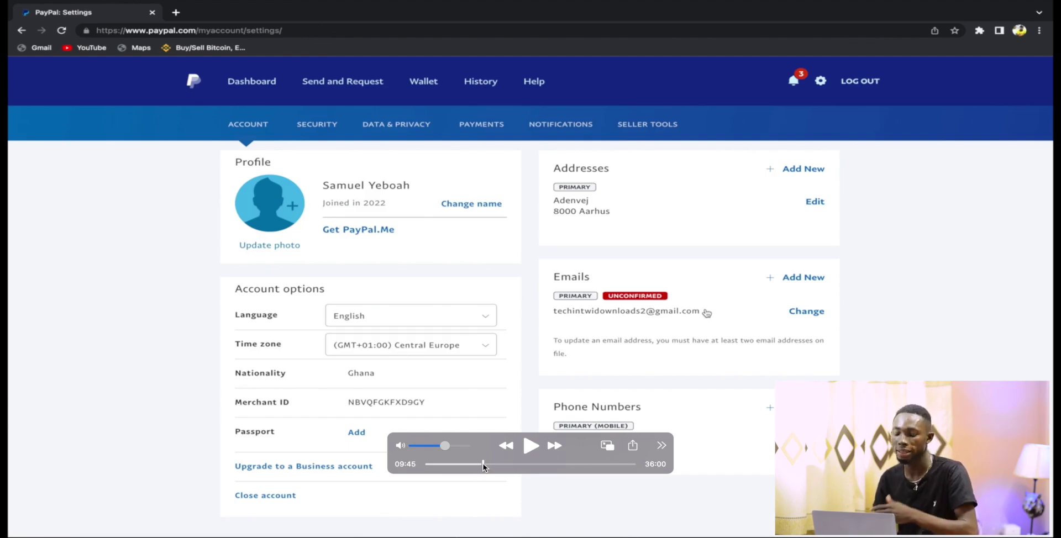
drag(483, 464, 487, 464)
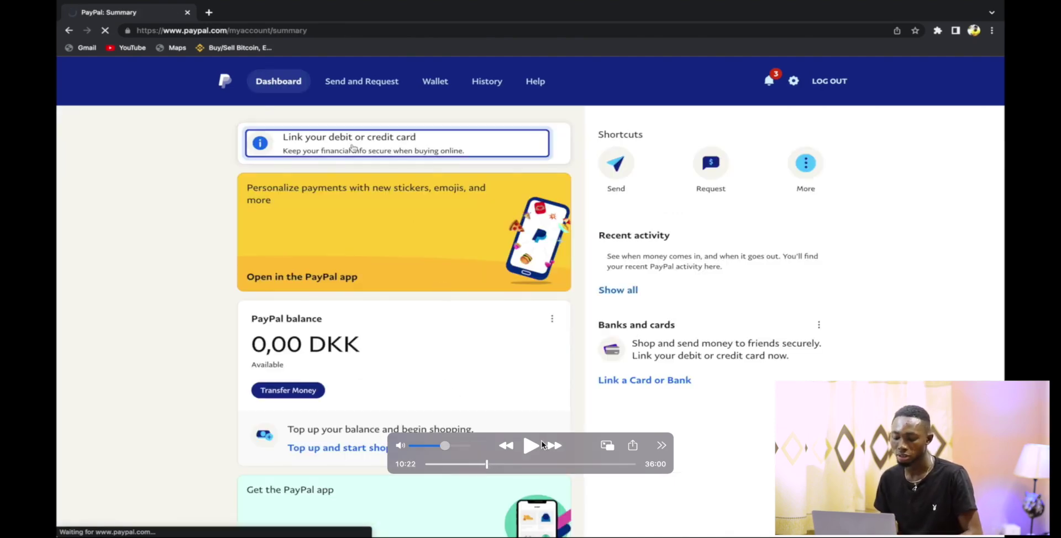
click(534, 464)
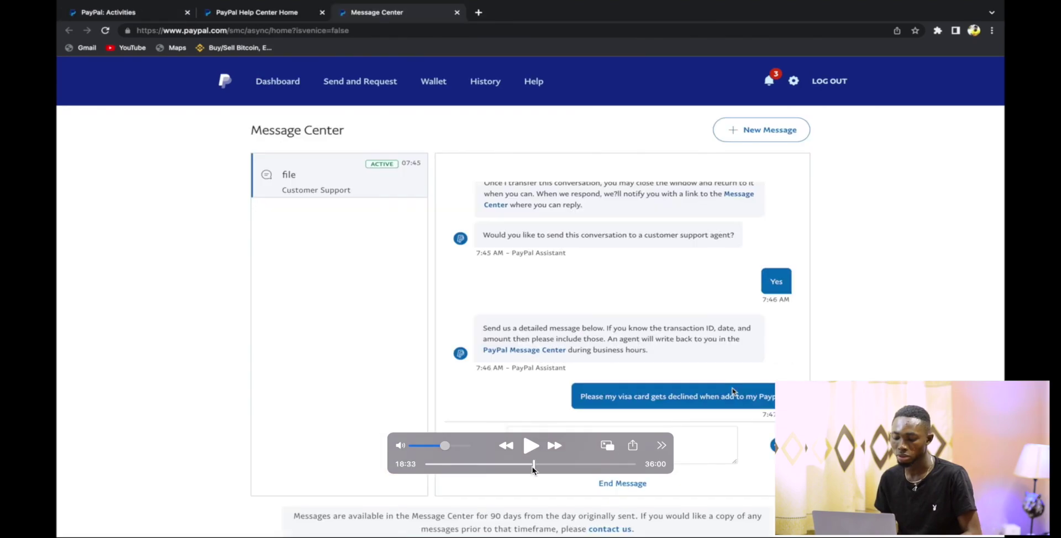
click(519, 464)
drag(518, 466, 484, 465)
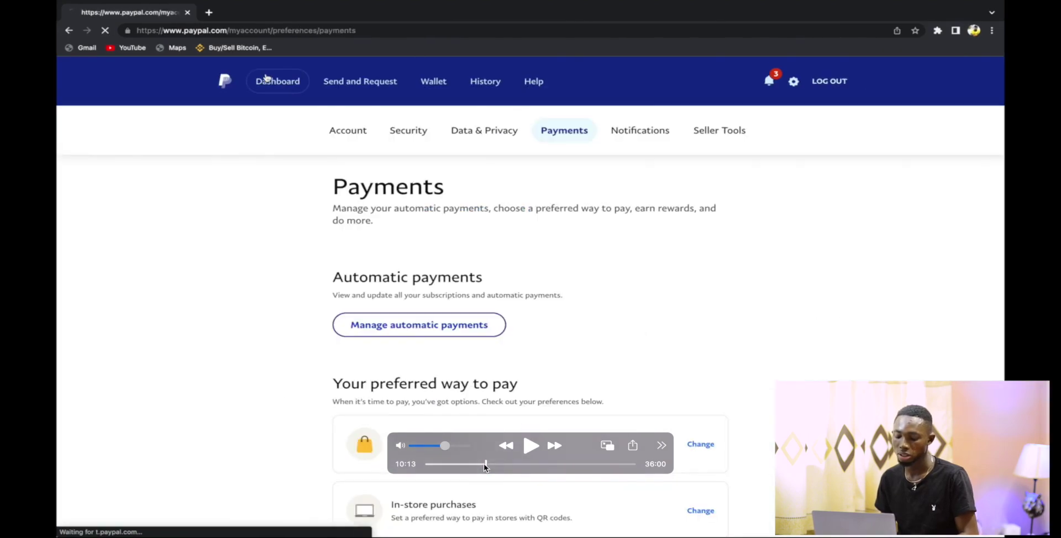
key(space)
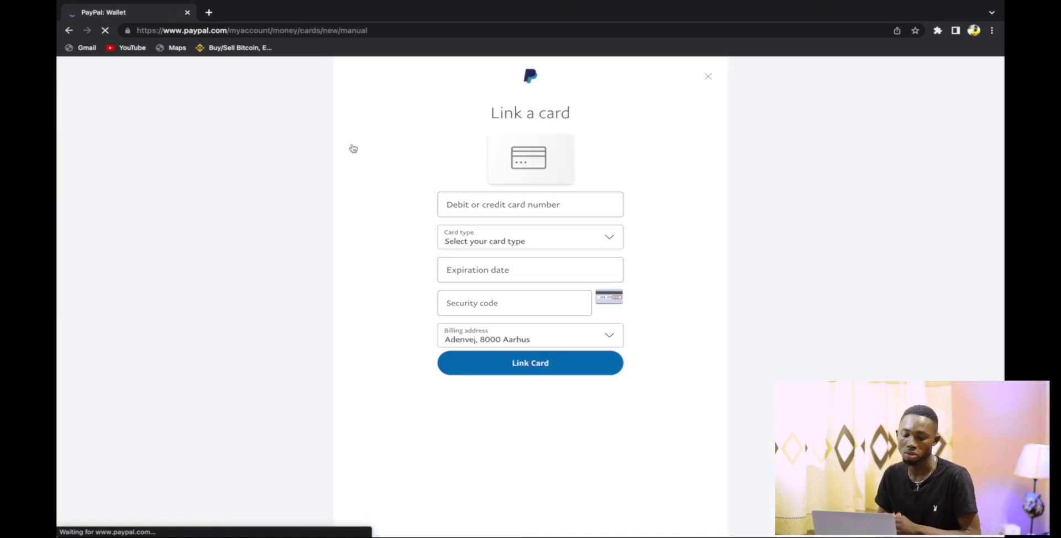
- Enter the Visa debit card's number, expiry, security code and billing address, then attempt Link Card
mouse_move(362, 158)
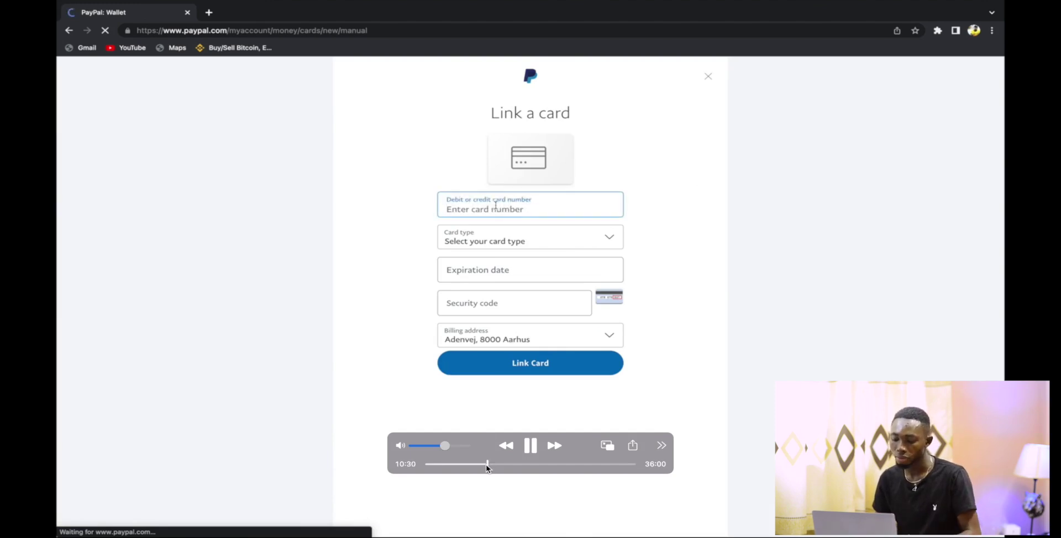
key(space)
drag(488, 464, 492, 461)
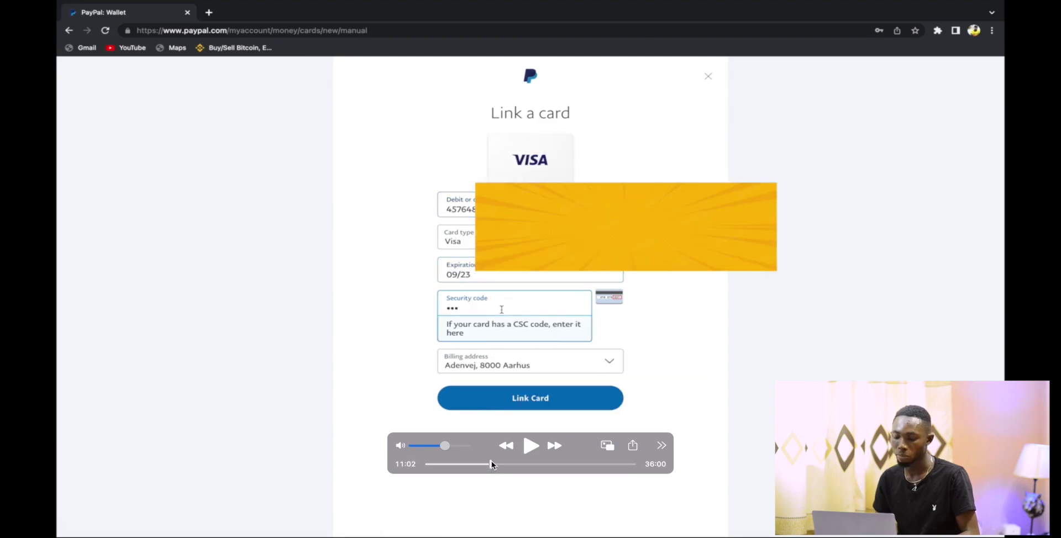
key(space)
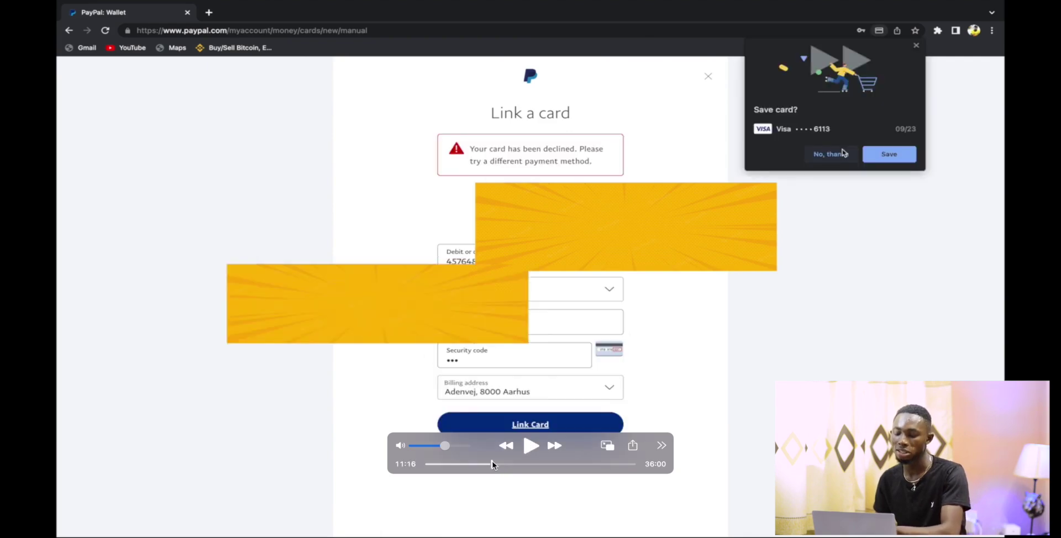
key(space)
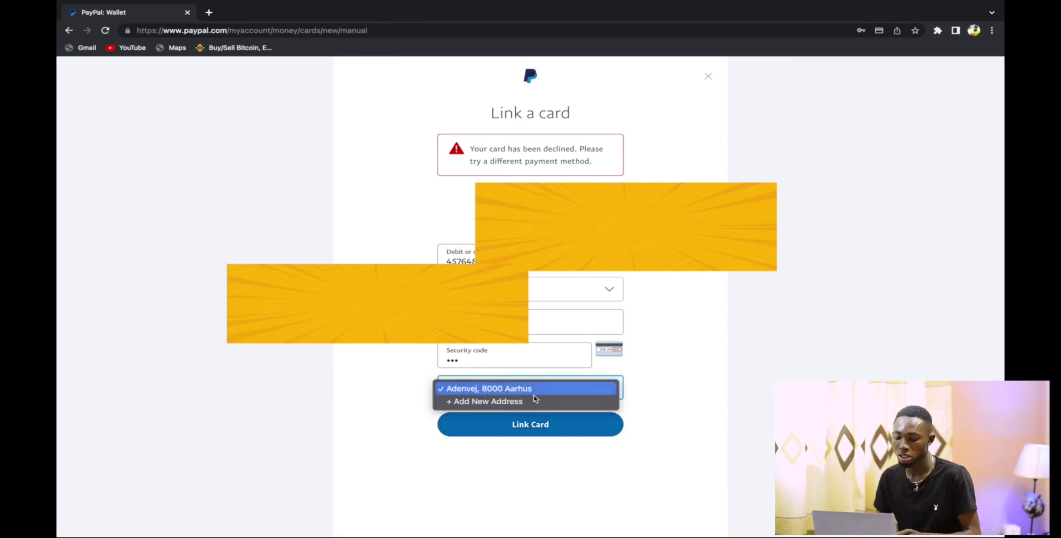
mouse_move(492, 467)
drag(492, 463, 506, 463)
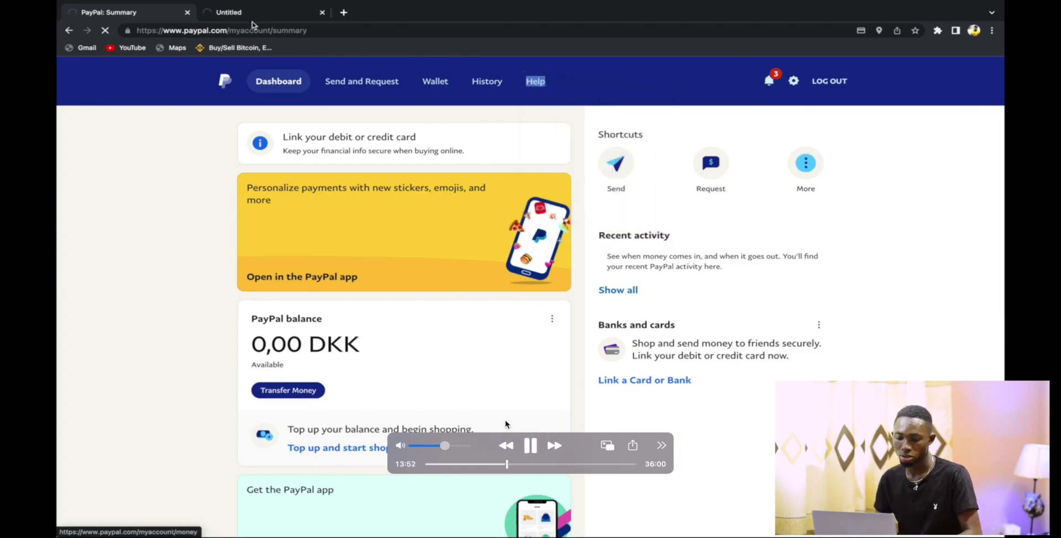
- Play on through the Help Center to the Message Center chat reading 'Please my card have been declined'
key(space)
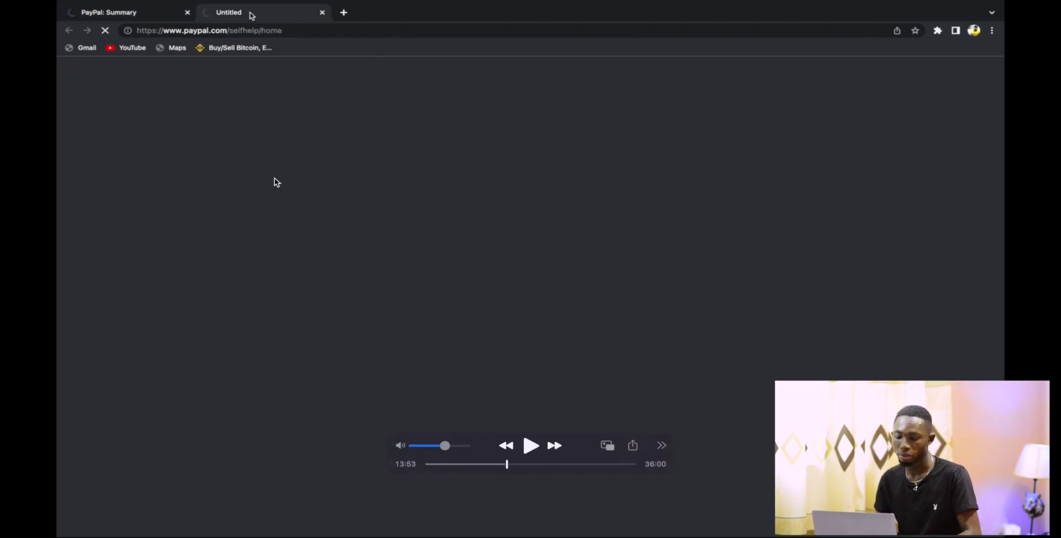
click(505, 465)
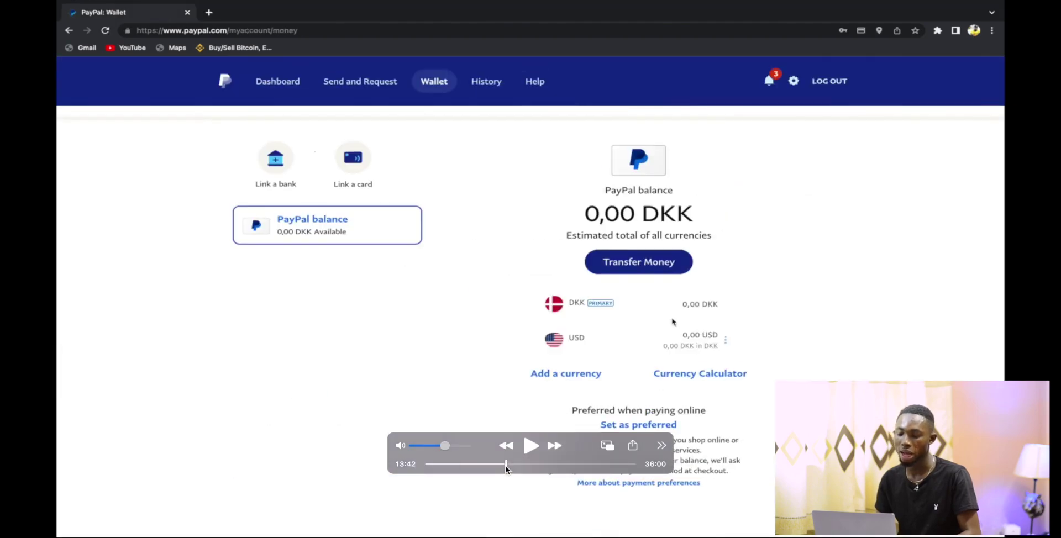
click(506, 465)
key(space)
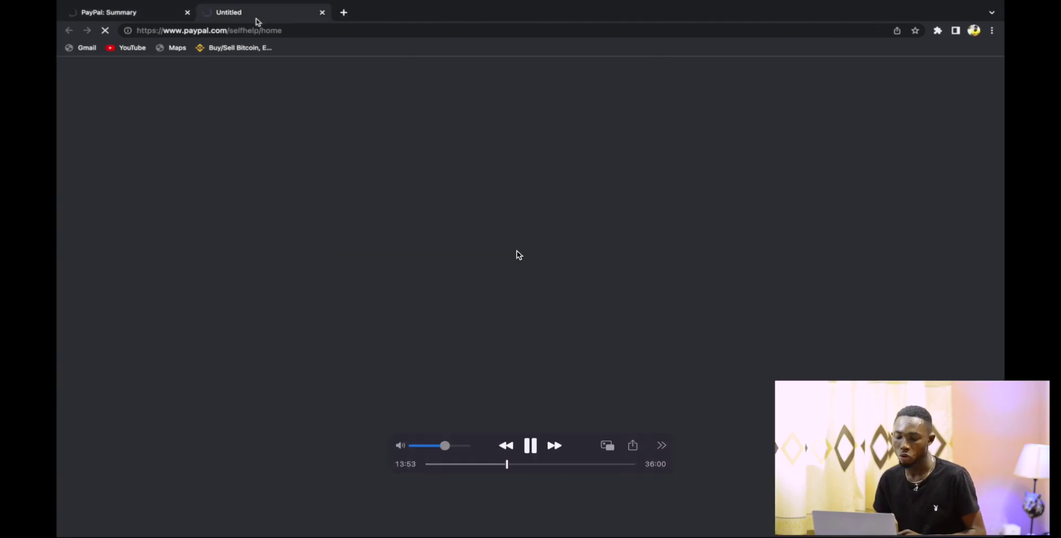
drag(507, 464, 508, 465)
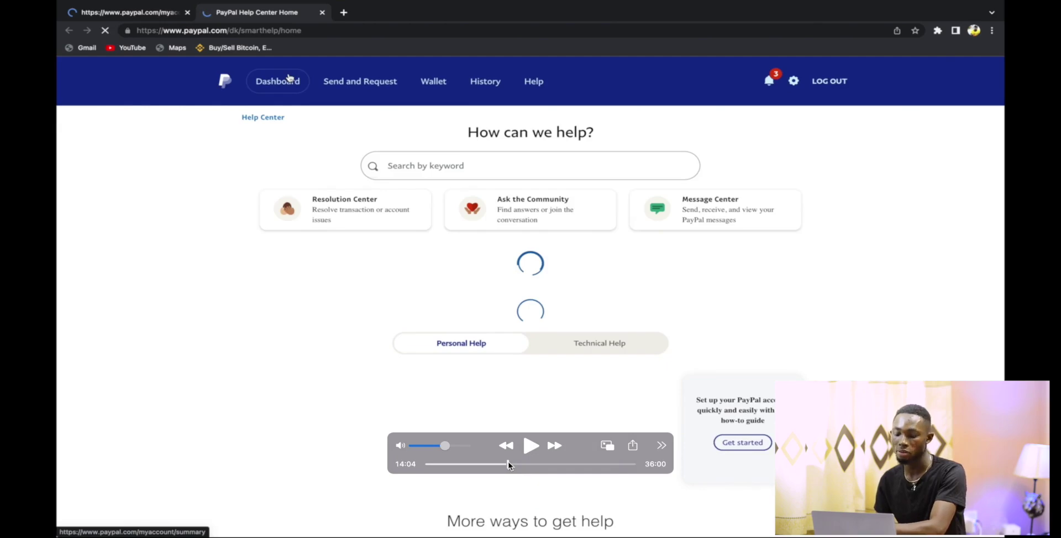
drag(509, 464, 515, 464)
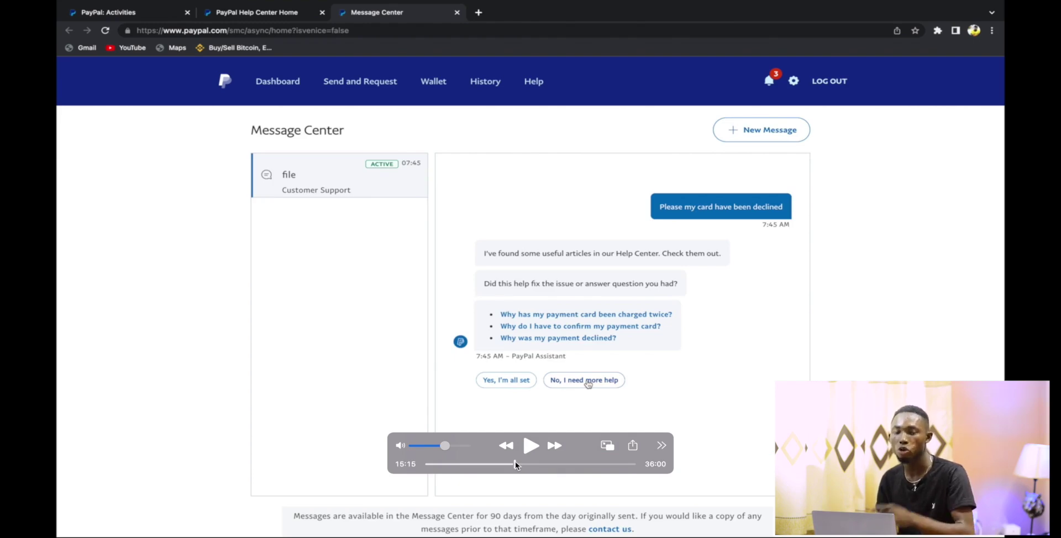
- Advance the support chat to the agent's reply about a security block, then on to the phone call
drag(515, 464, 522, 464)
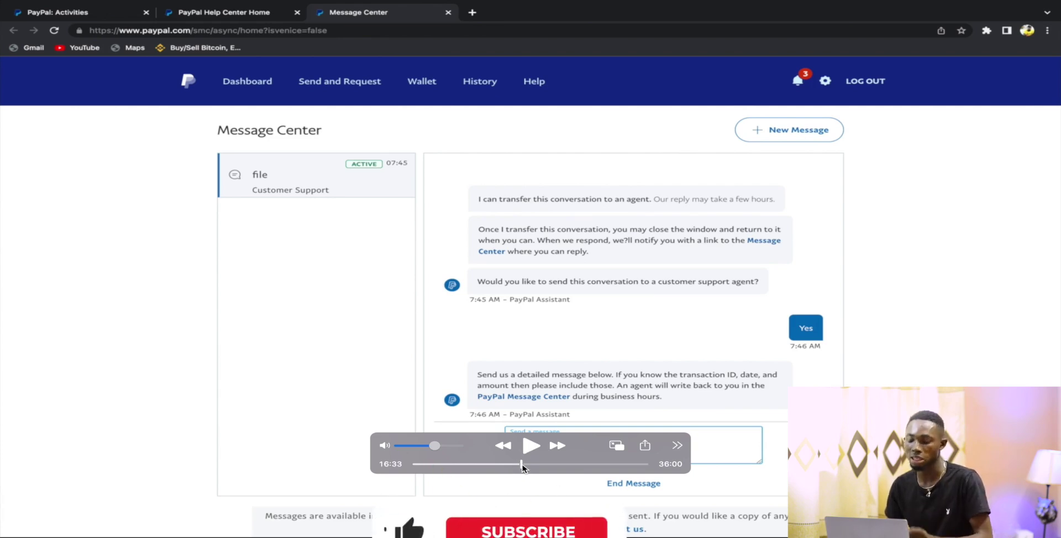
drag(522, 469, 539, 465)
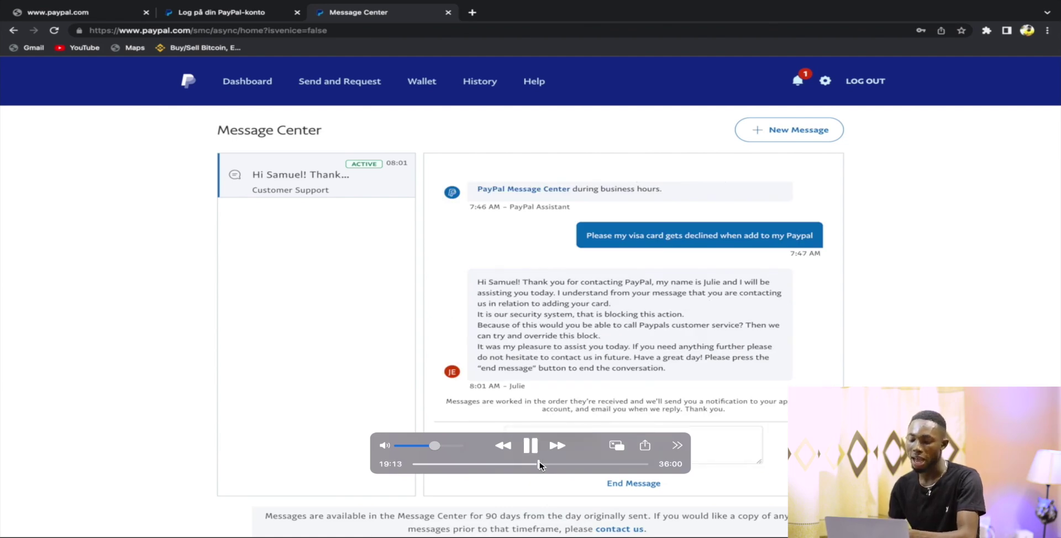
key(space)
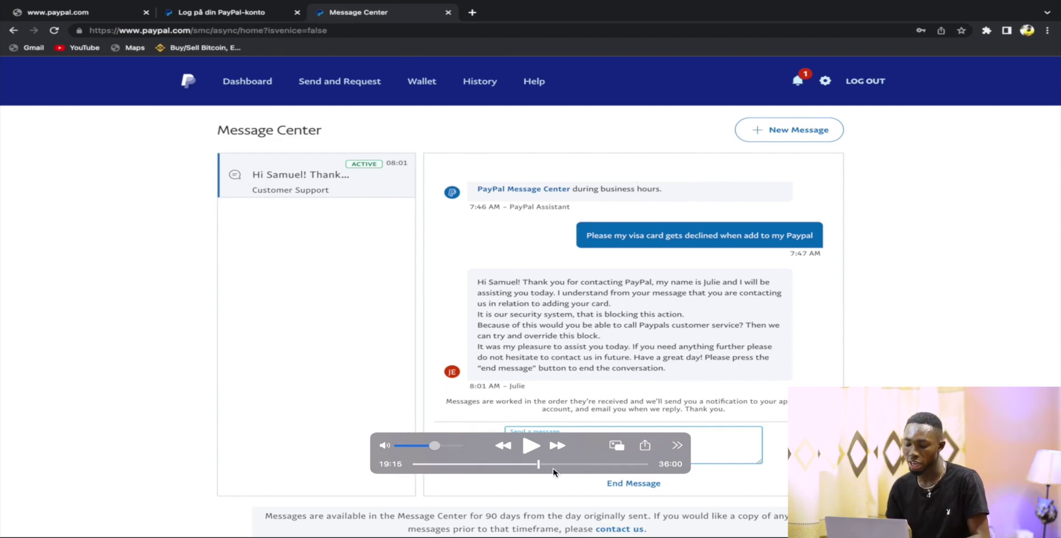
drag(538, 466, 576, 466)
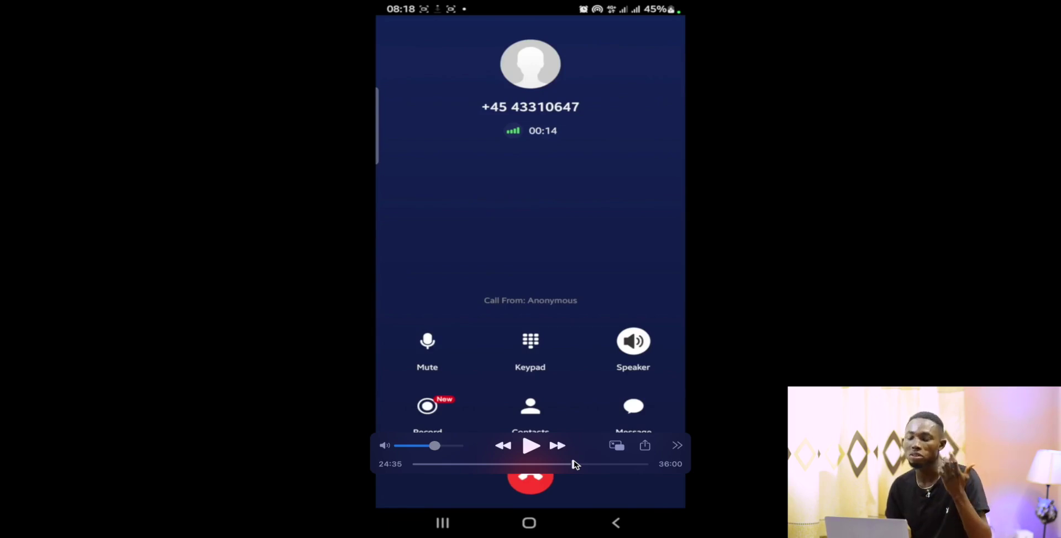
- Skip through the two-minute customer service call back to the Message Center chat ending in 'ok'
drag(573, 464, 588, 467)
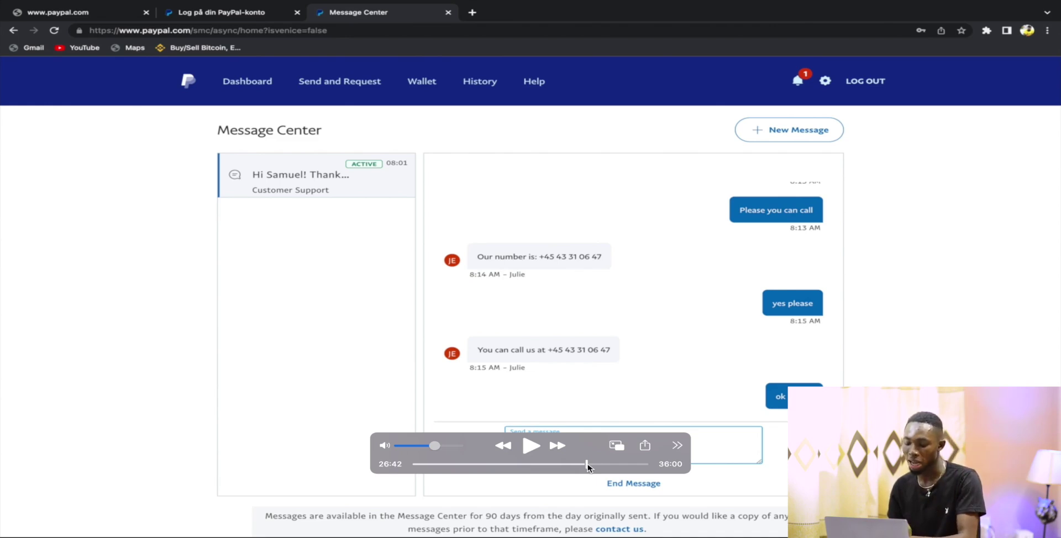
- Advance through the chat messages saying phone agents don't speak English, up to the Google 'voice translator' search
drag(587, 467, 590, 468)
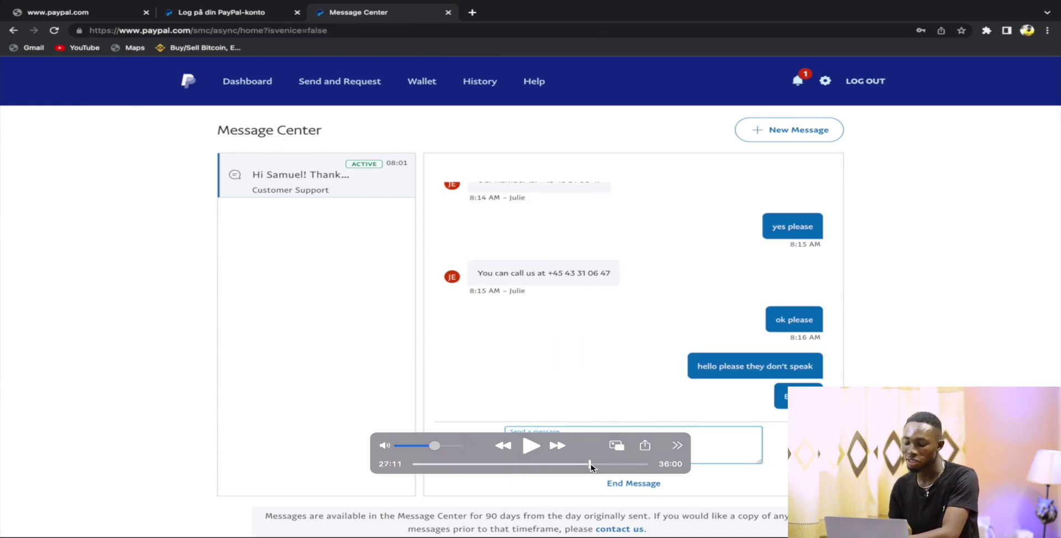
drag(590, 467, 604, 465)
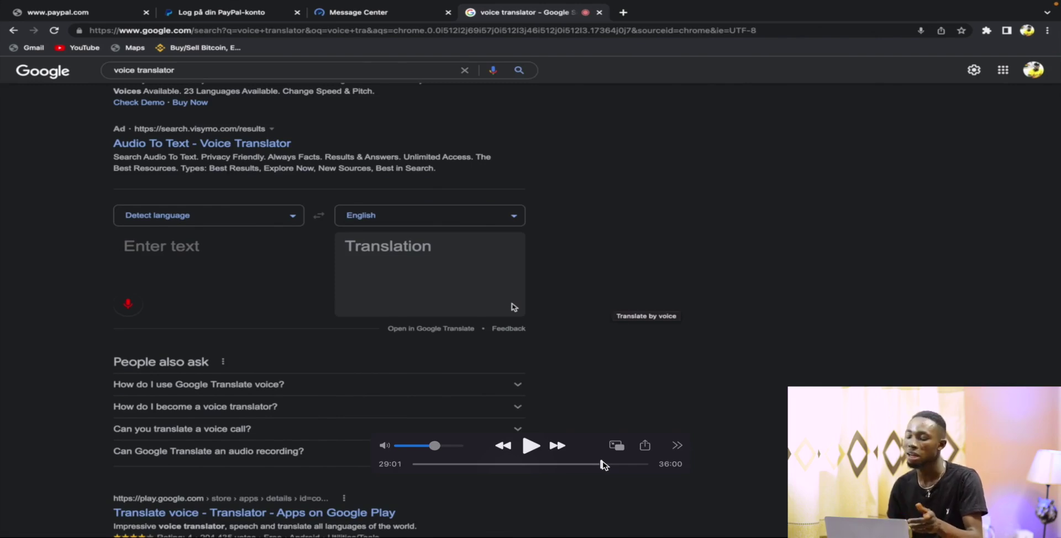
- Skip past the voice translator results to support's reply: press 1 during the call for English
drag(603, 464, 618, 461)
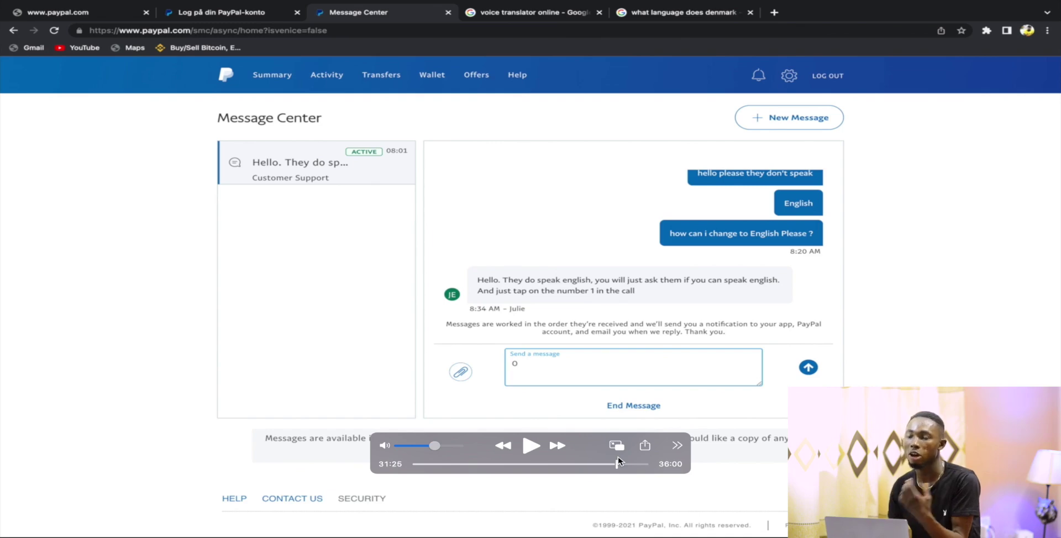
- Read Customer Support's reply that the security system was overridden, leaving the reply box empty
drag(619, 461, 618, 461)
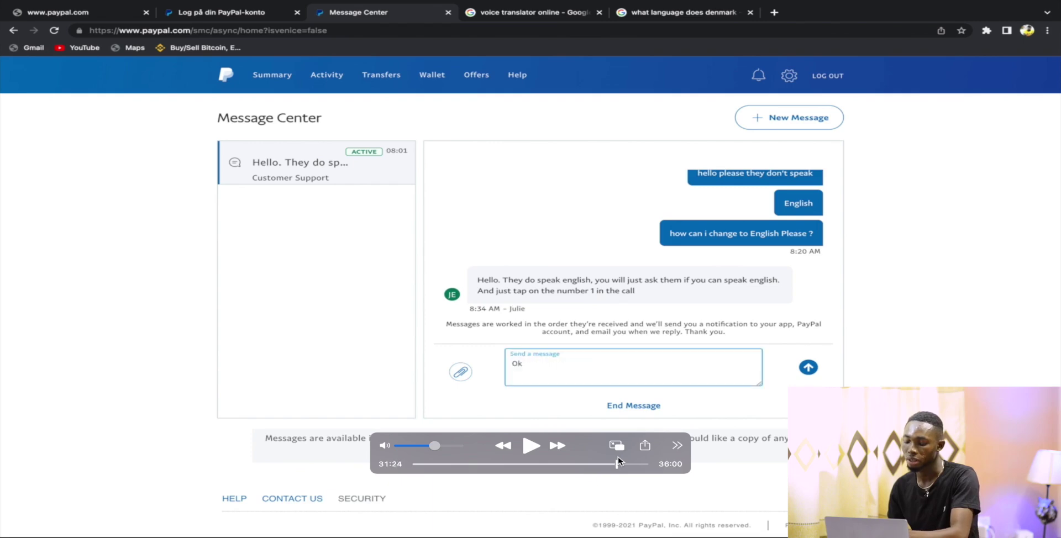
drag(618, 461, 619, 461)
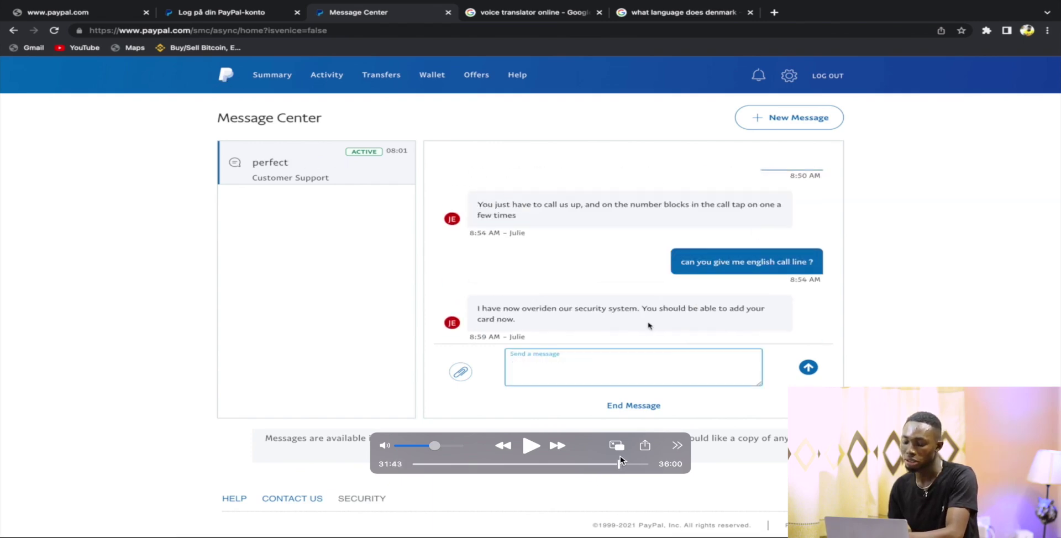
drag(620, 460, 620, 459)
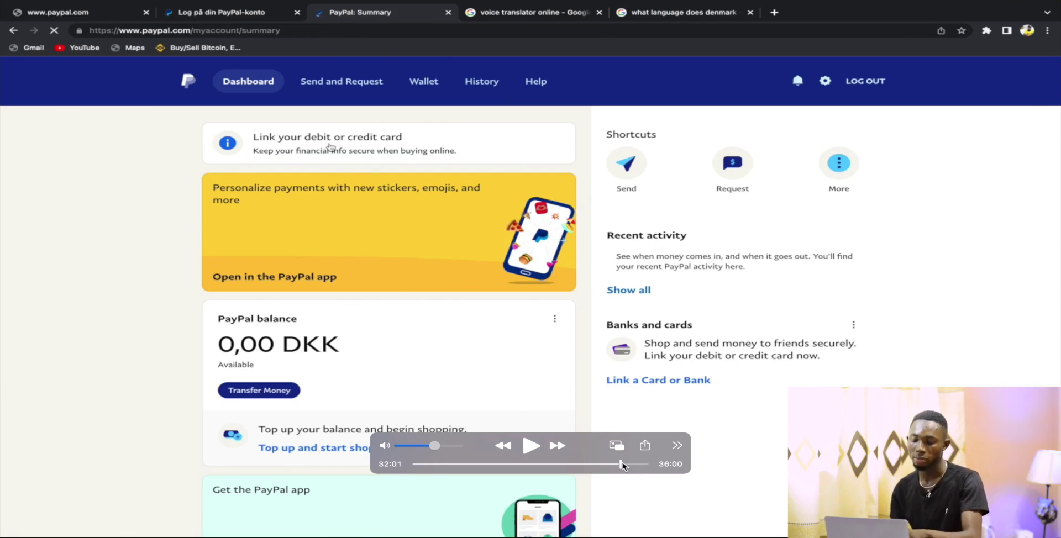
- Play on from the Dashboard to the Link a card form with the billing address pre-filled
key(space)
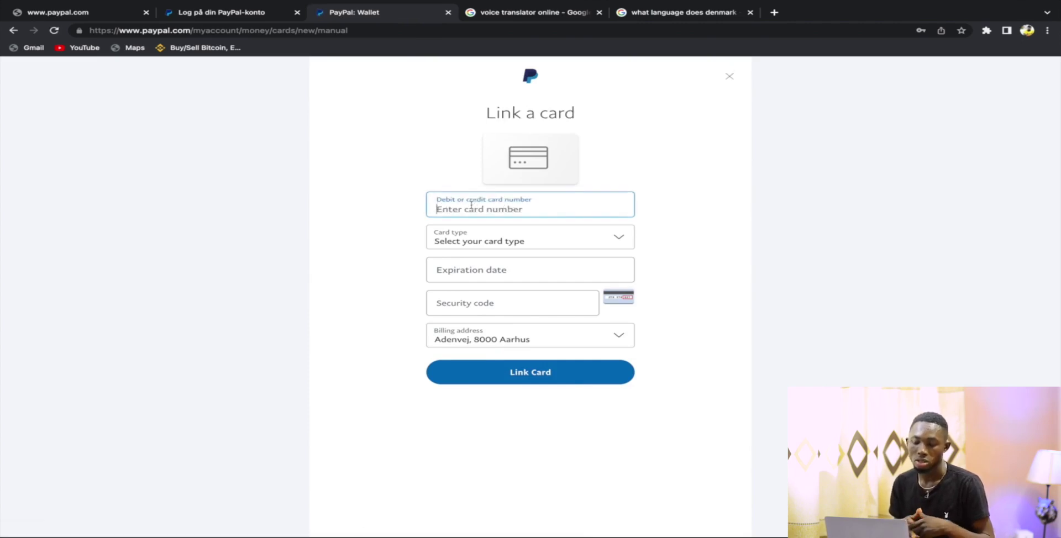
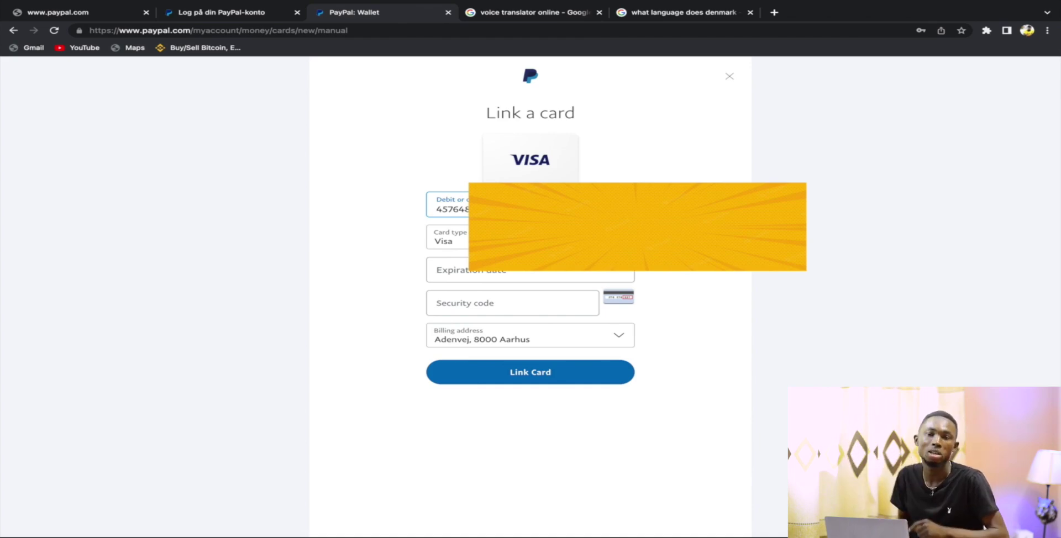
- Enter the Visa debit card's number, expiration date 09/2023 and security code in the Link a card form
click(529, 270)
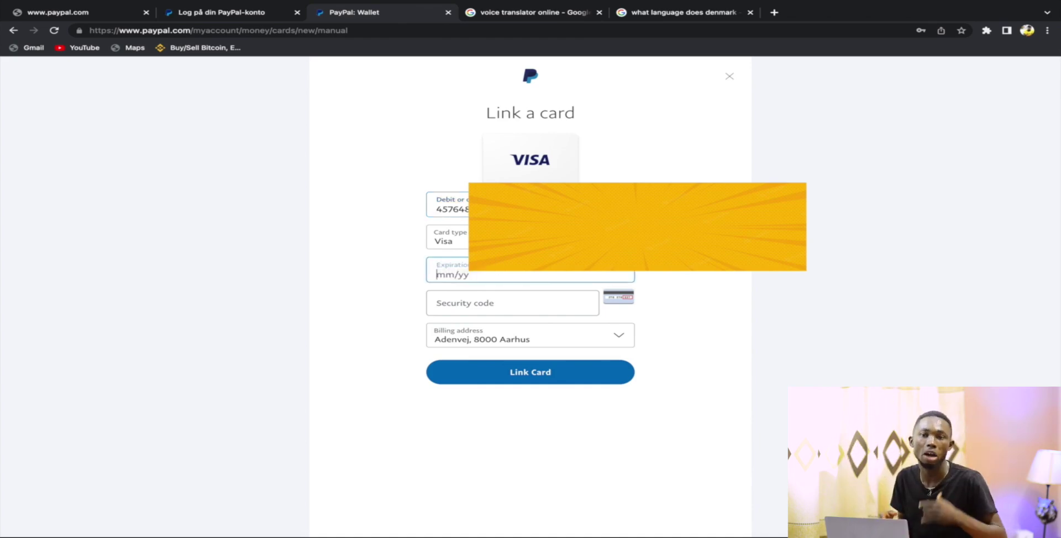
text(0923)
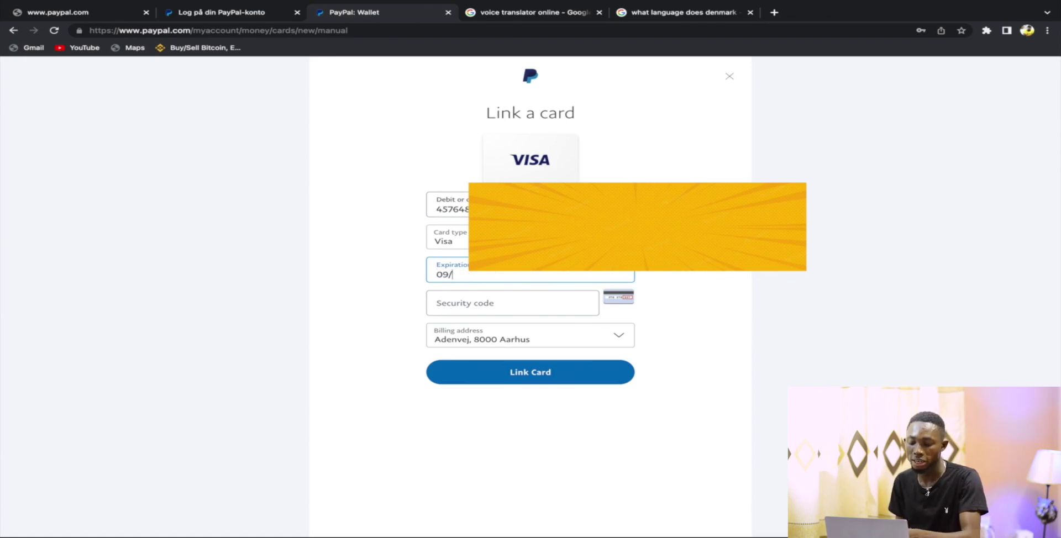
click(493, 301)
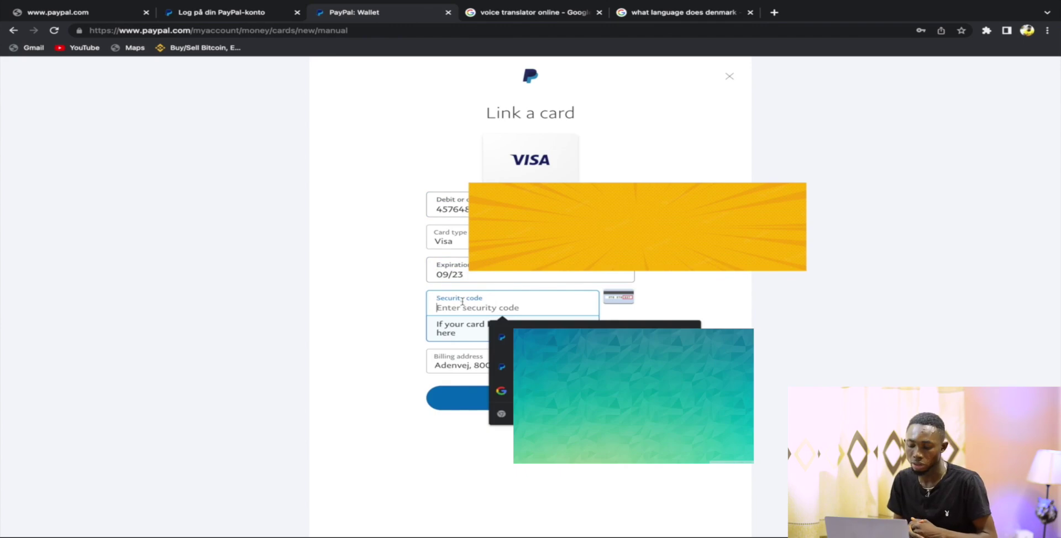
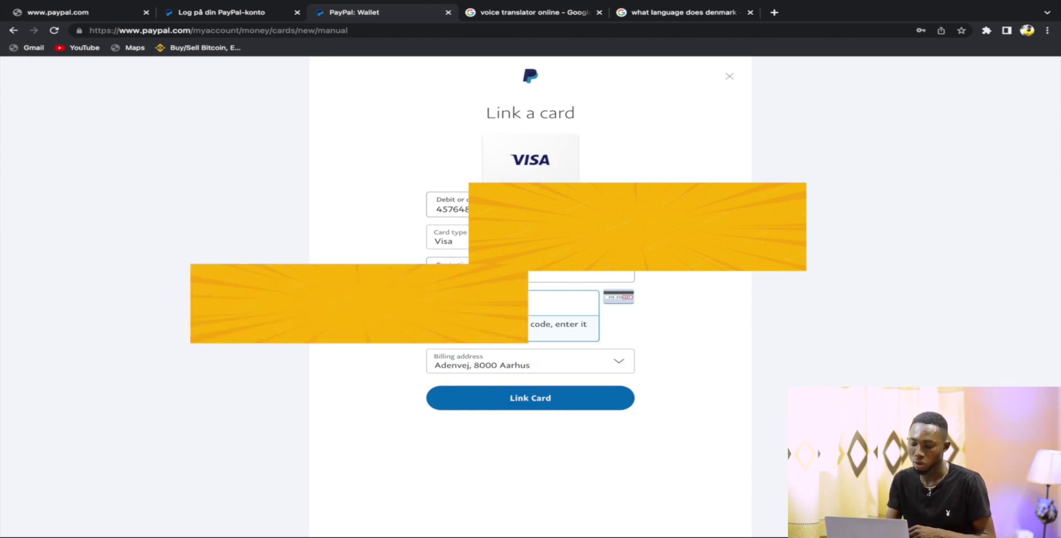
click(627, 345)
- Advance to the Wallet listing the newly linked Visa debit card with expiry 09/2023
mouse_move(371, 232)
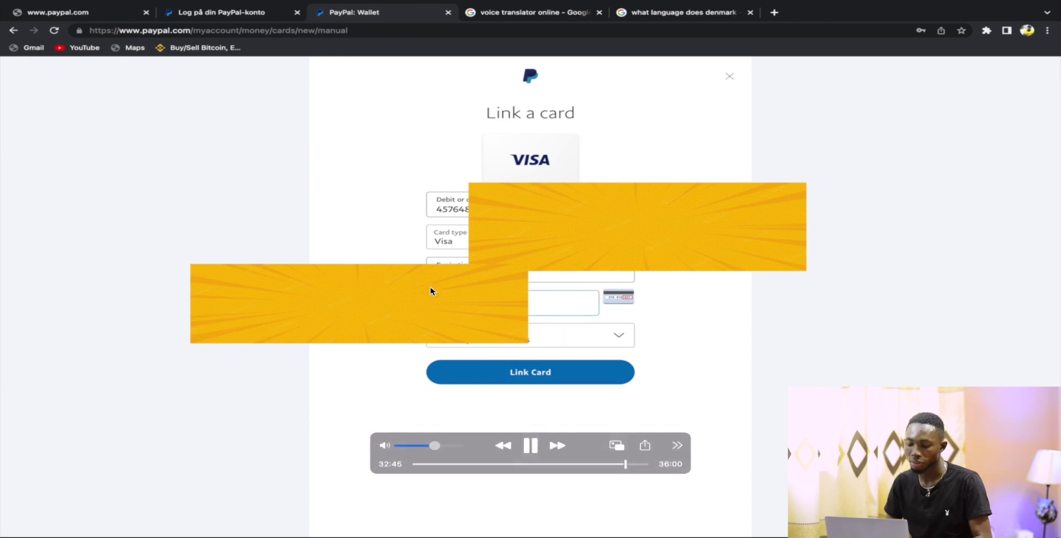
click(624, 465)
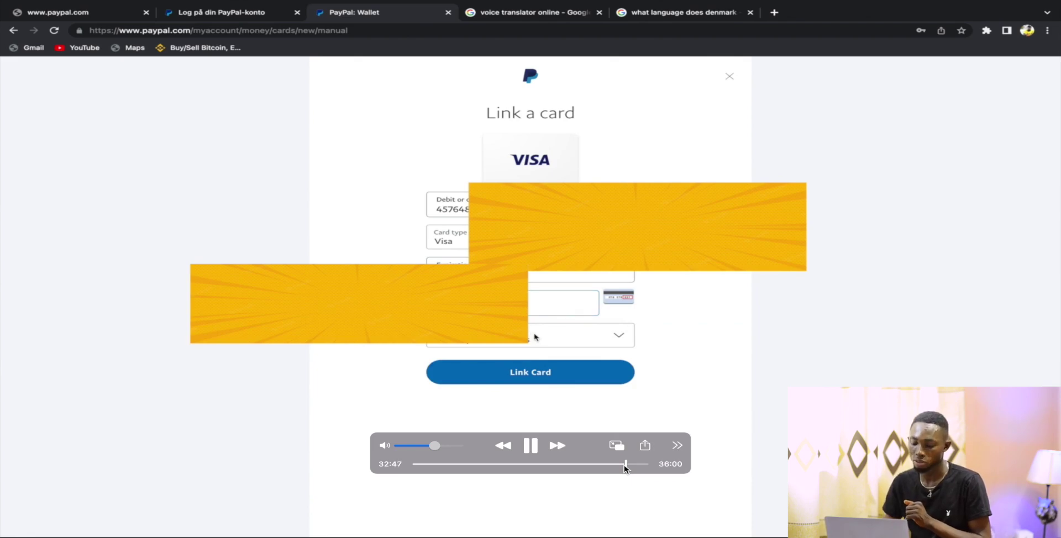
drag(624, 469, 629, 467)
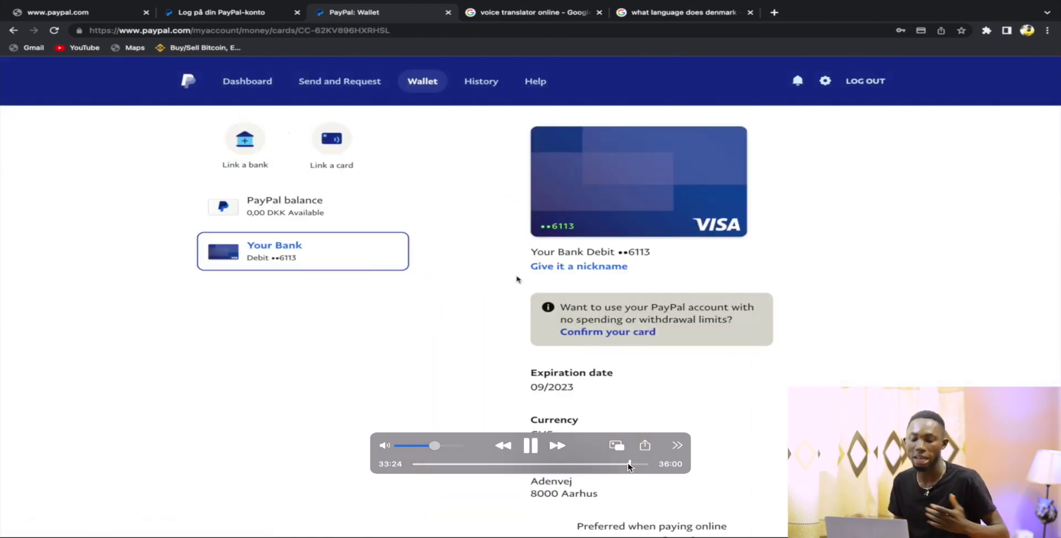
- Request a confirmation code for the linked Visa card, then return to the 0,00 DKK dashboard
key(space)
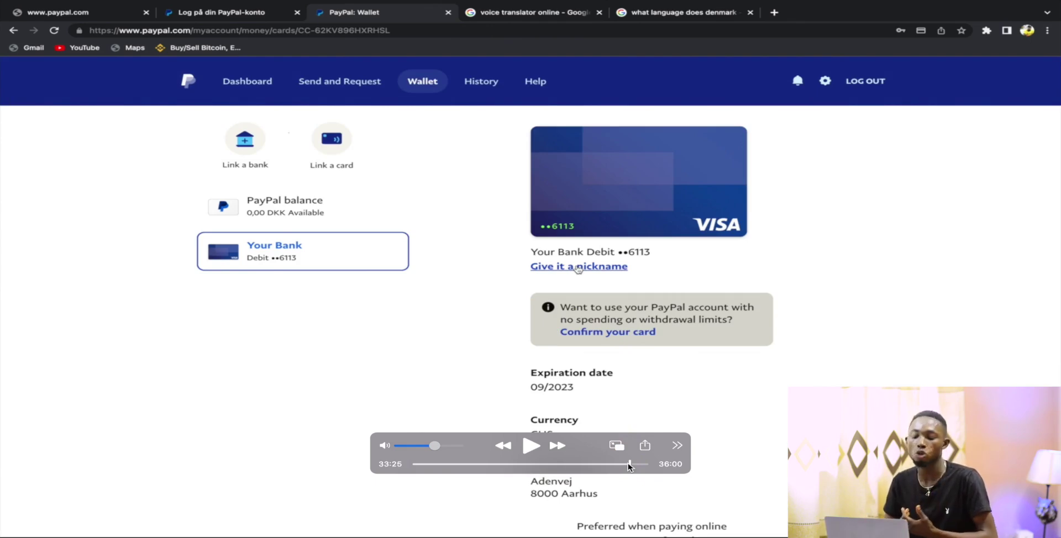
drag(628, 465, 631, 466)
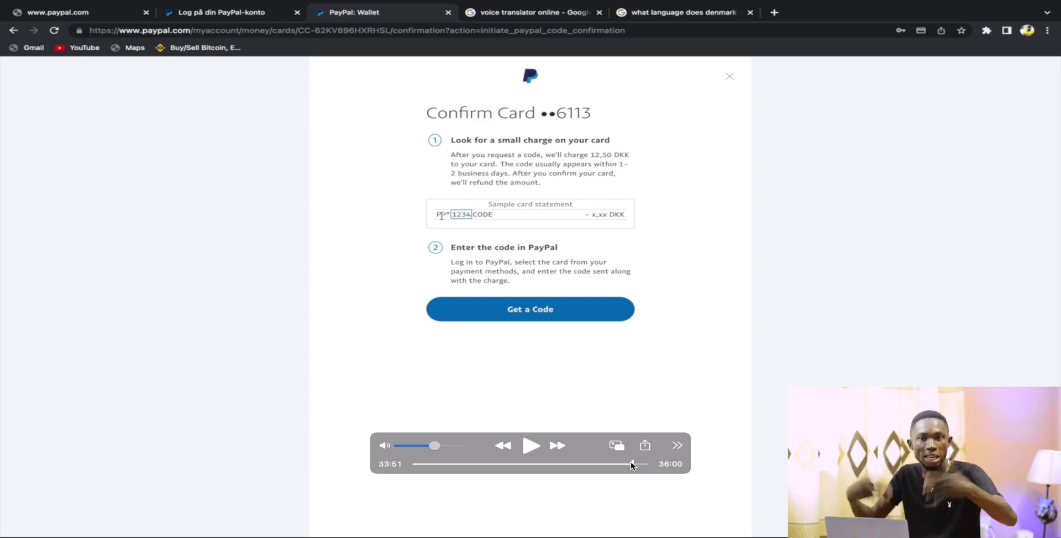
drag(631, 466, 638, 467)
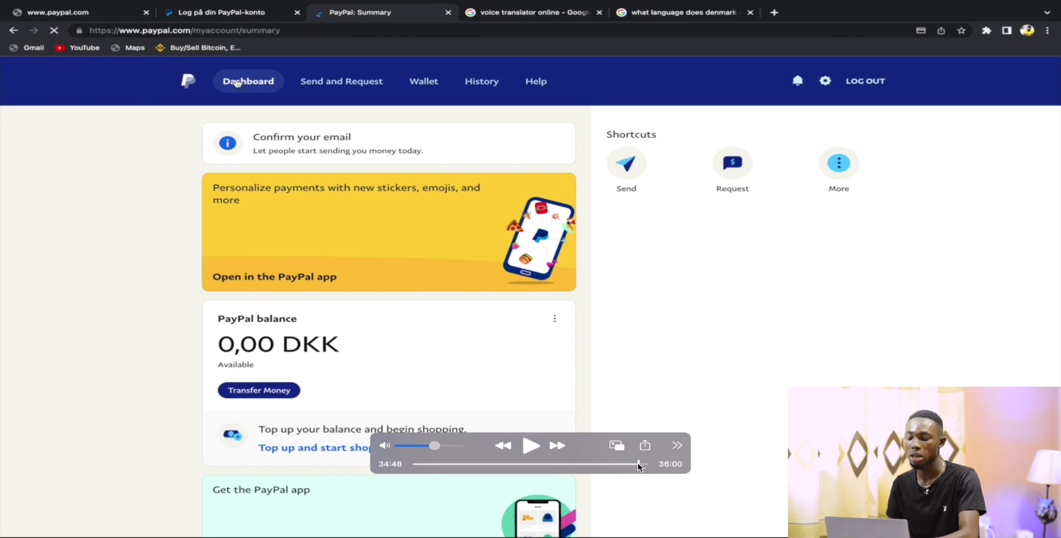
- Show the Wallet's PayPal balance of 0,00 DKK split into DKK and USD currencies
drag(638, 467, 640, 468)
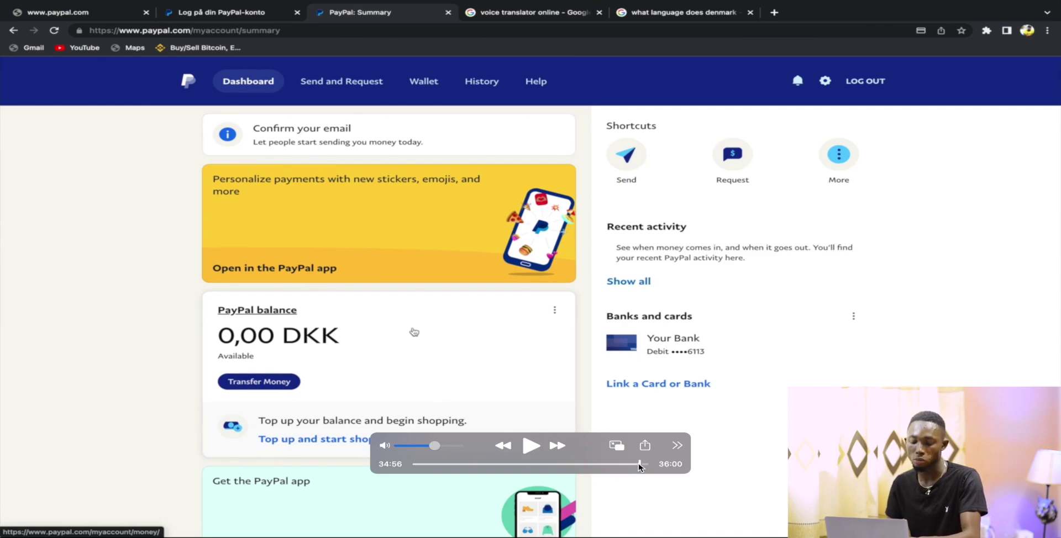
key(space)
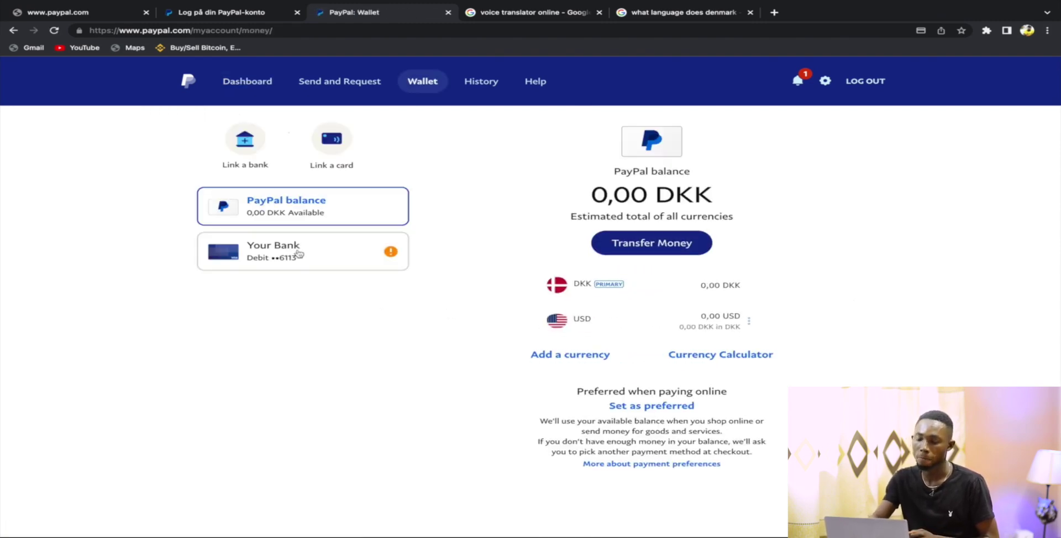
- Browse the USD balance options and the list of addable currencies, leaving without adding one
click(748, 324)
click(866, 287)
click(569, 356)
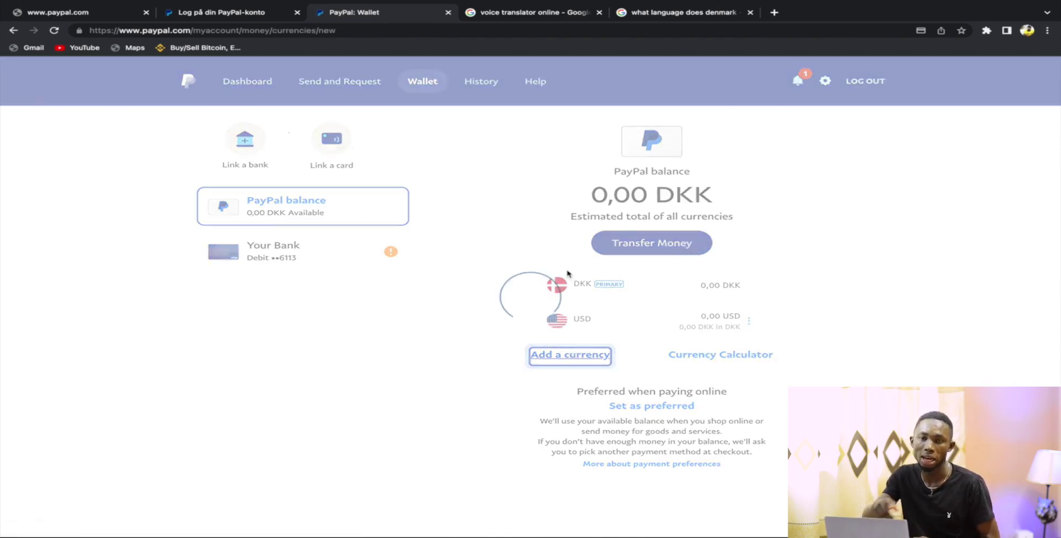
scroll(546, 249, down, 6)
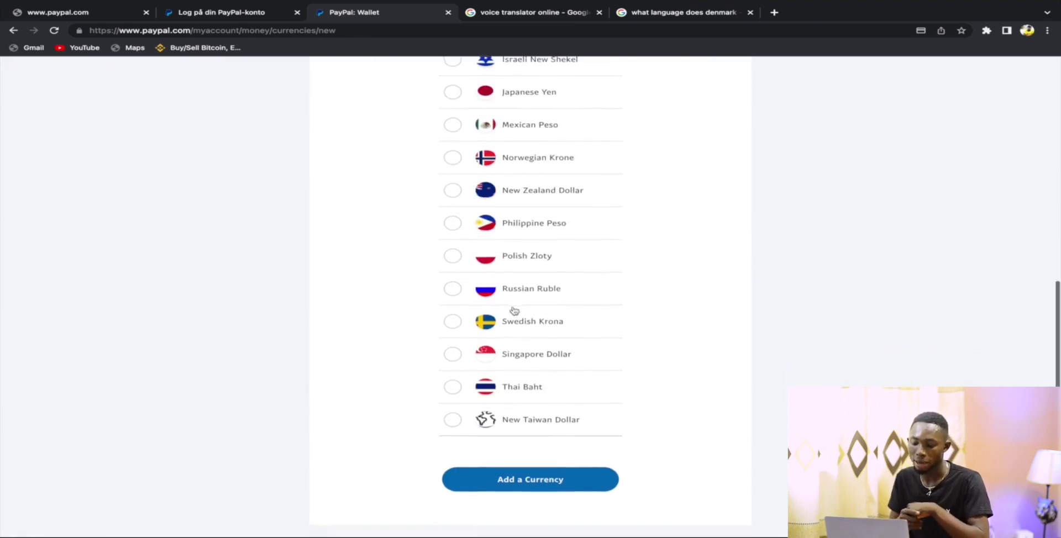
scroll(514, 309, up, 6)
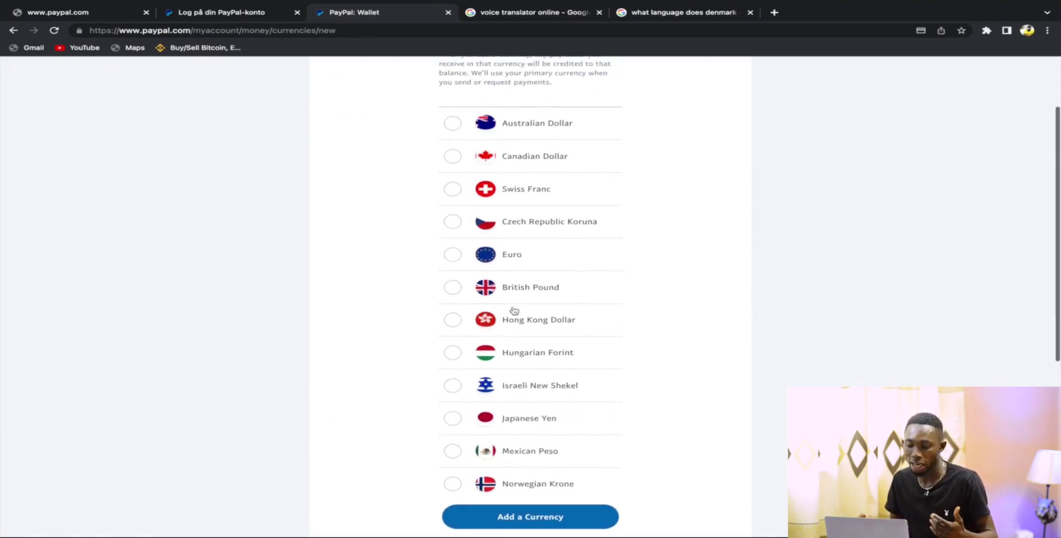
click(729, 78)
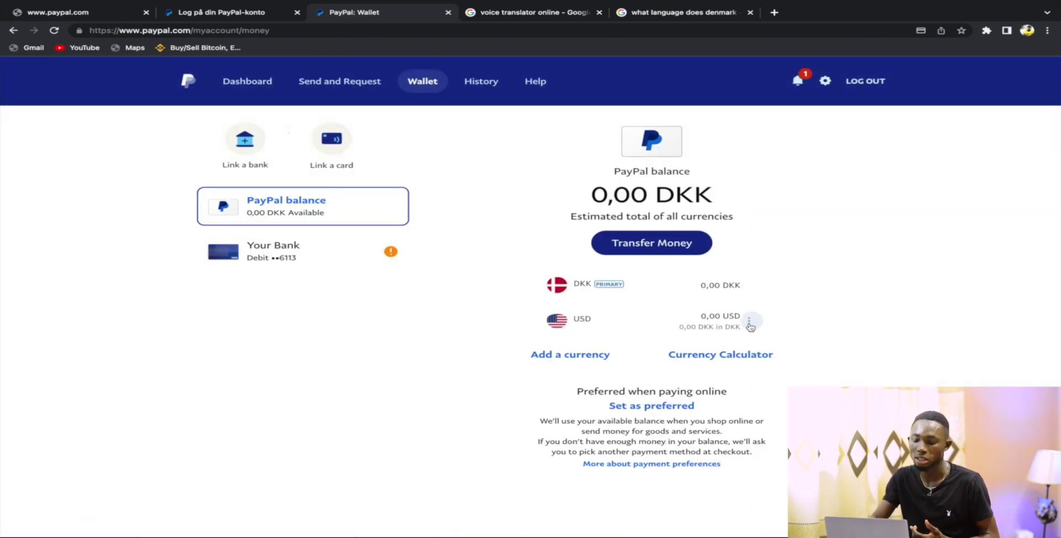
- Confirm US Dollar as primary currency, then return to the dashboard showing 0,00 USD
click(750, 325)
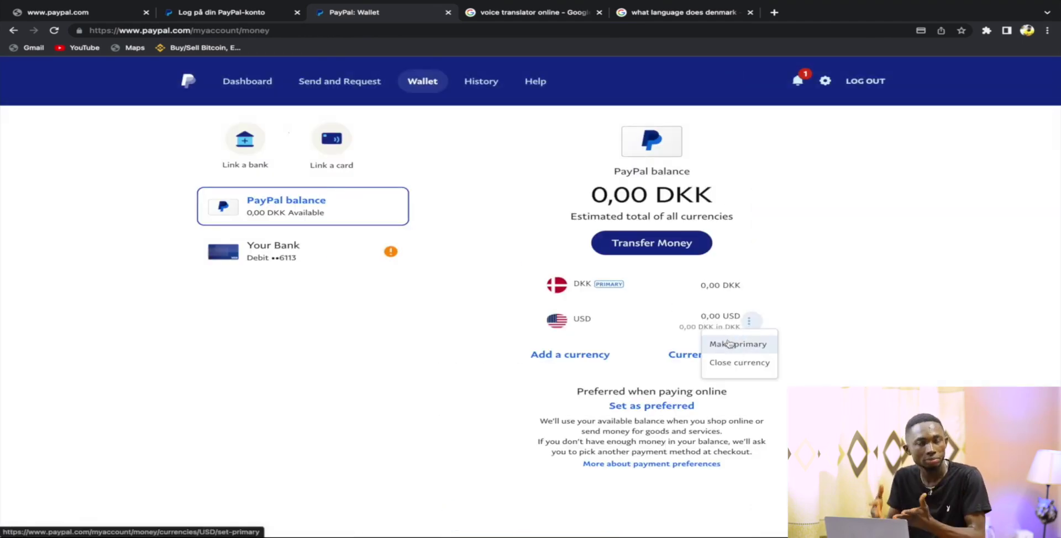
click(729, 344)
click(527, 301)
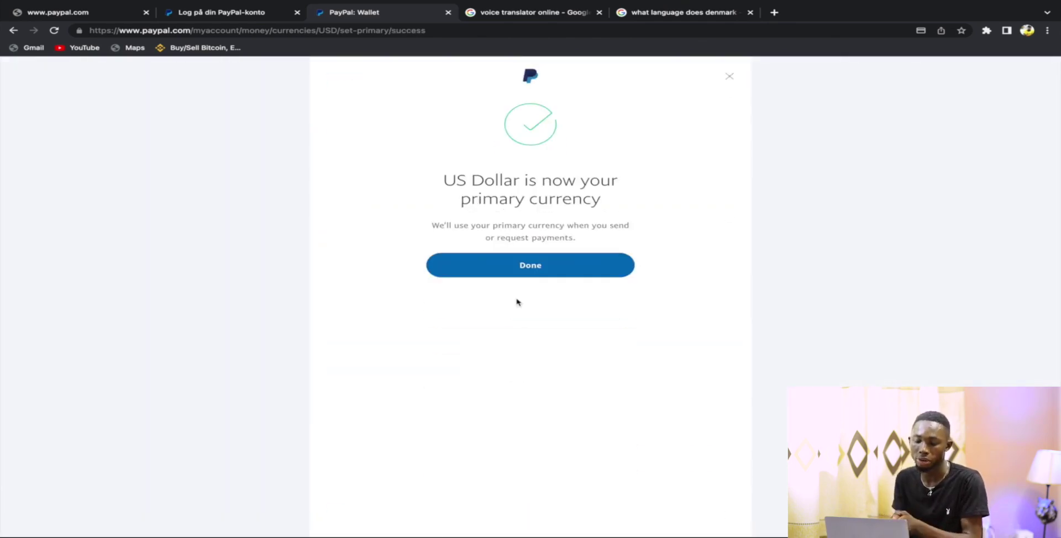
click(532, 274)
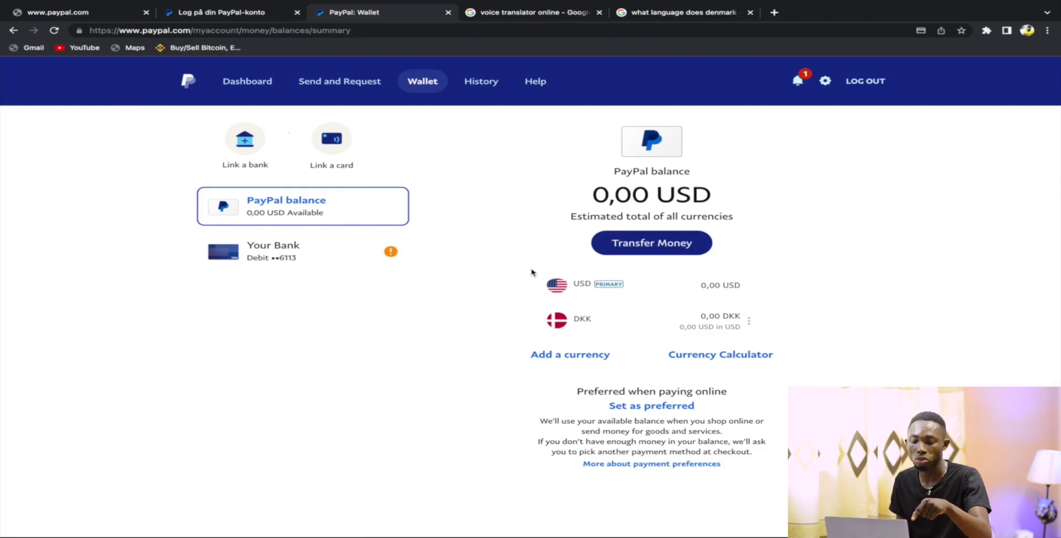
click(232, 83)
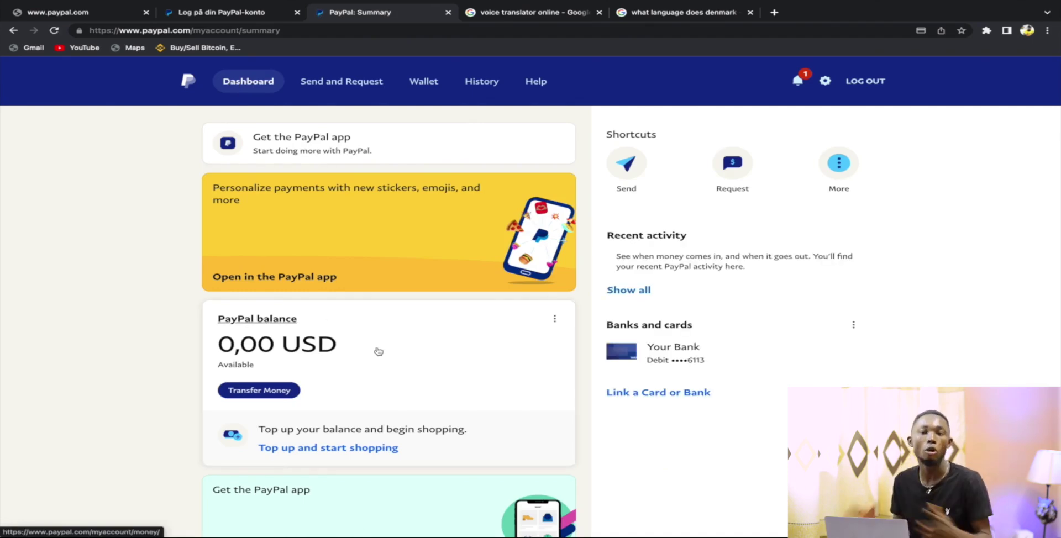
scroll(378, 351, down, 1)
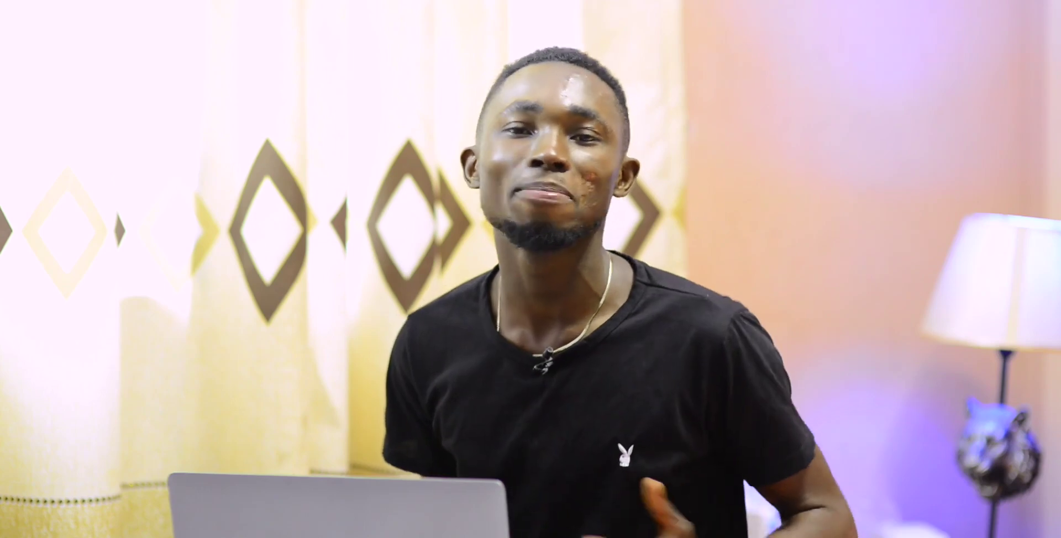